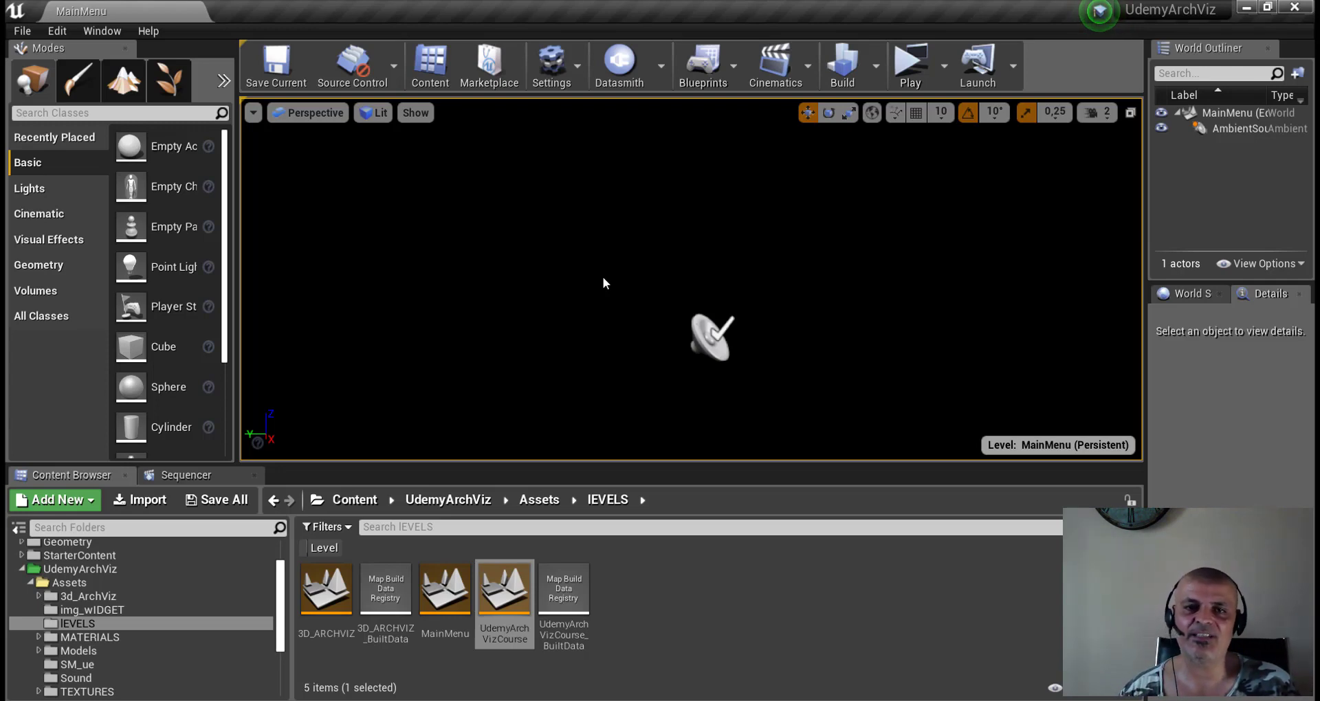
Open the UdemyArchVizCourse level and orbit the viewport toward the TV, red cabinet and sofa.
{"action": "double_click", "coordinate": [504, 586]}
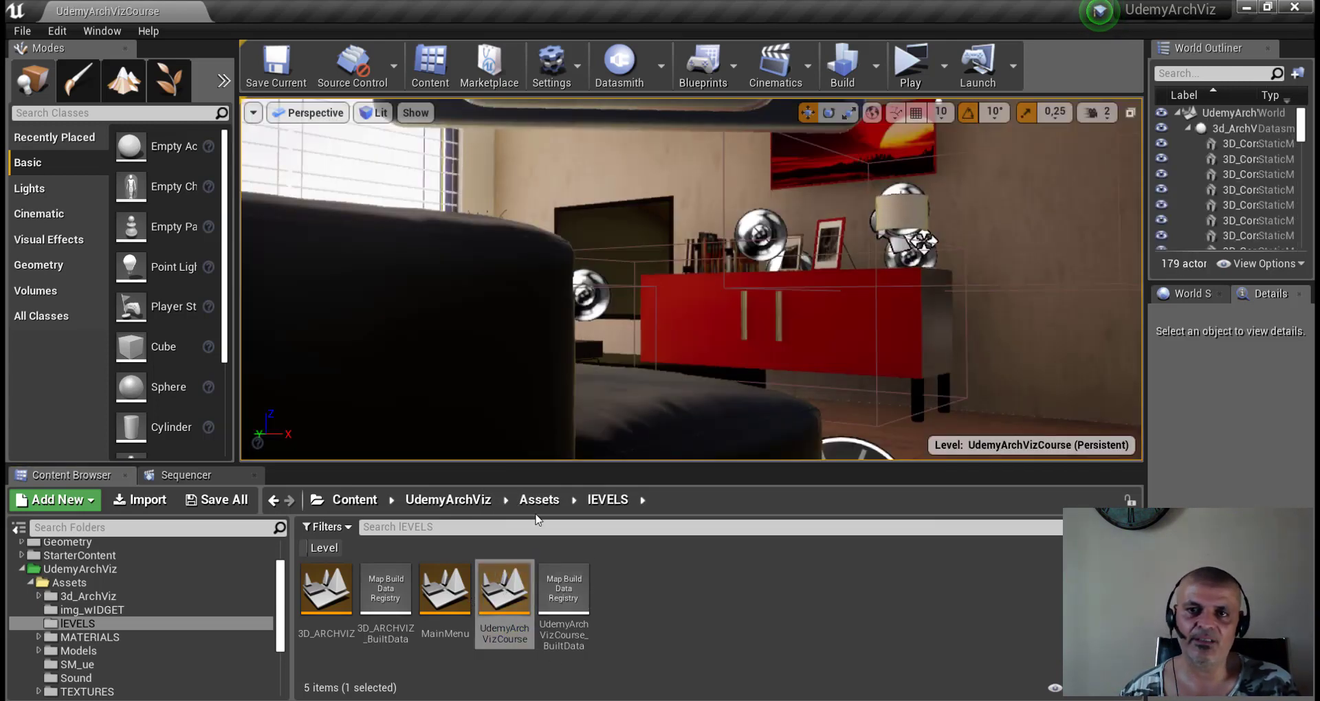
{"action": "mouse_move", "coordinate": [691, 280]}
{"action": "right_mouse_down"}
{"action": "mouse_move", "coordinate": [619, 289]}
{"action": "mouse_move", "coordinate": [592, 357]}
{"action": "right_mouse_up"}
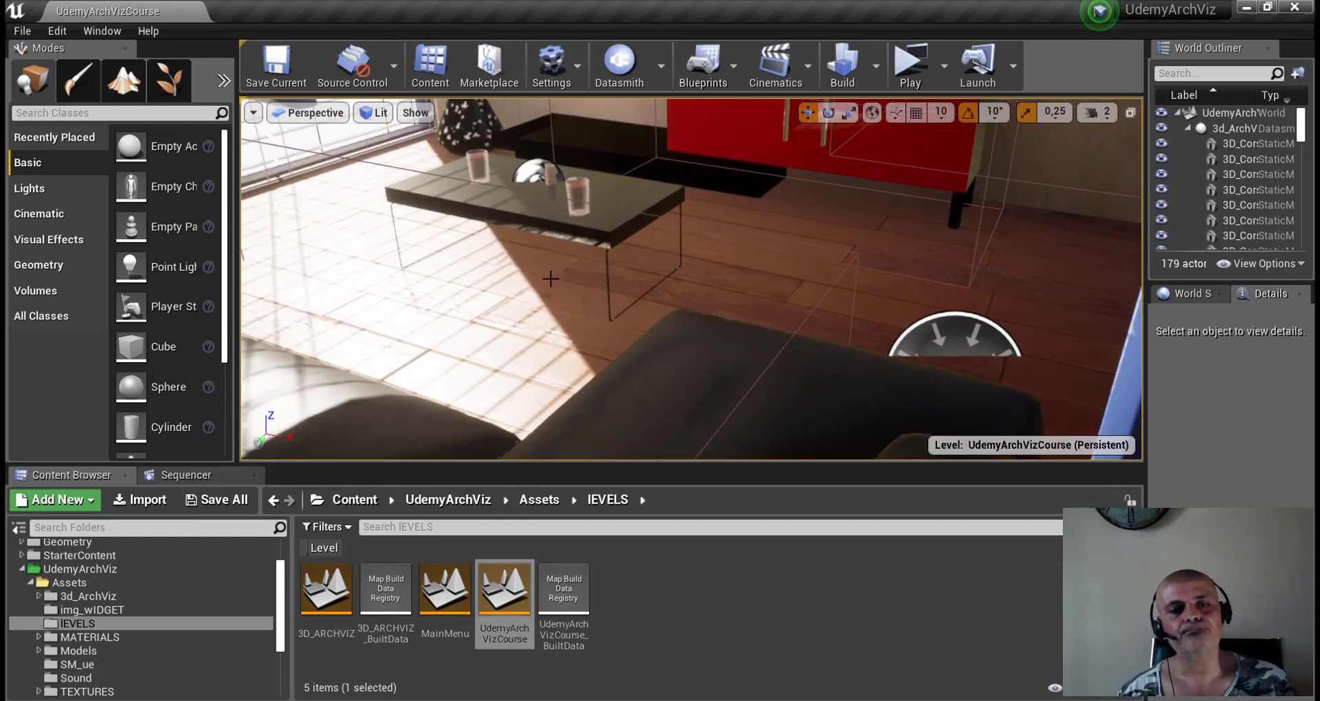
{"action": "left_click", "coordinate": [253, 112]}
{"action": "left_click", "coordinate": [583, 323]}
{"action": "scroll", "coordinate": [582, 324], "scroll_direction": "down", "scroll_amount": 5}
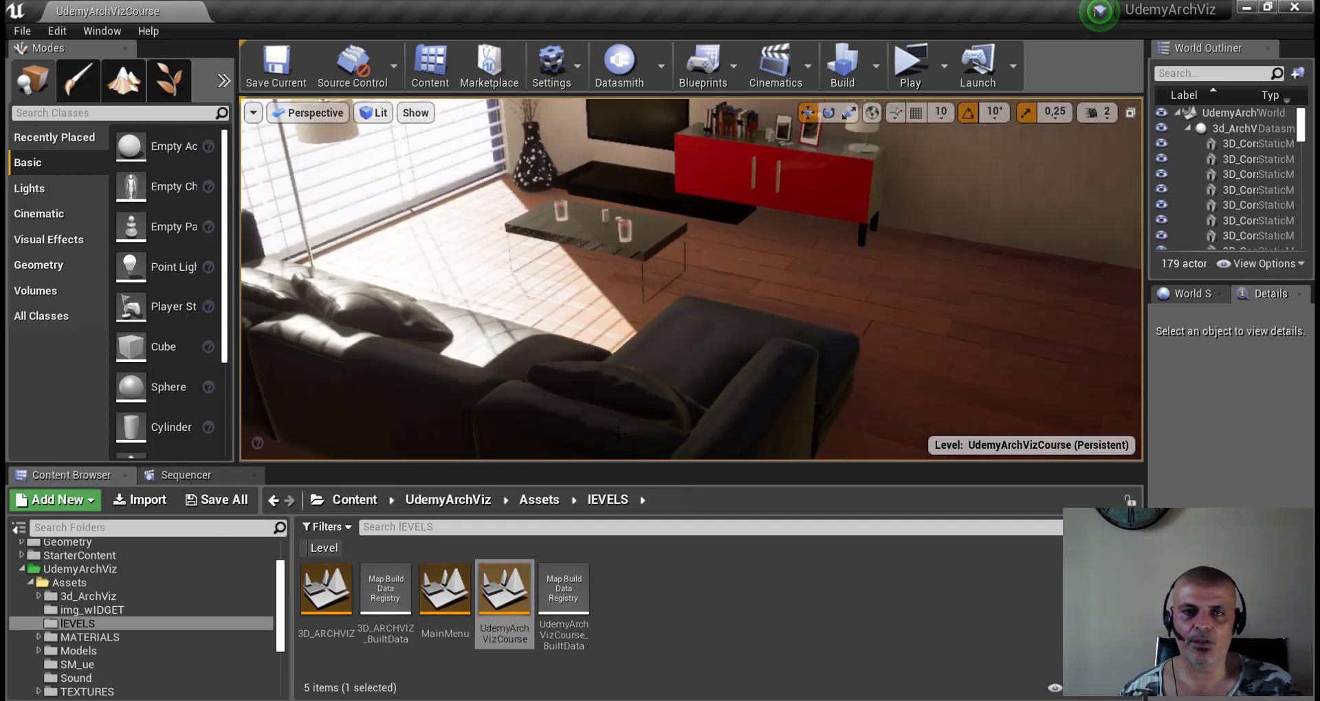
{"action": "right_click_drag", "start_coordinate": [583, 323], "coordinate": [618, 323]}
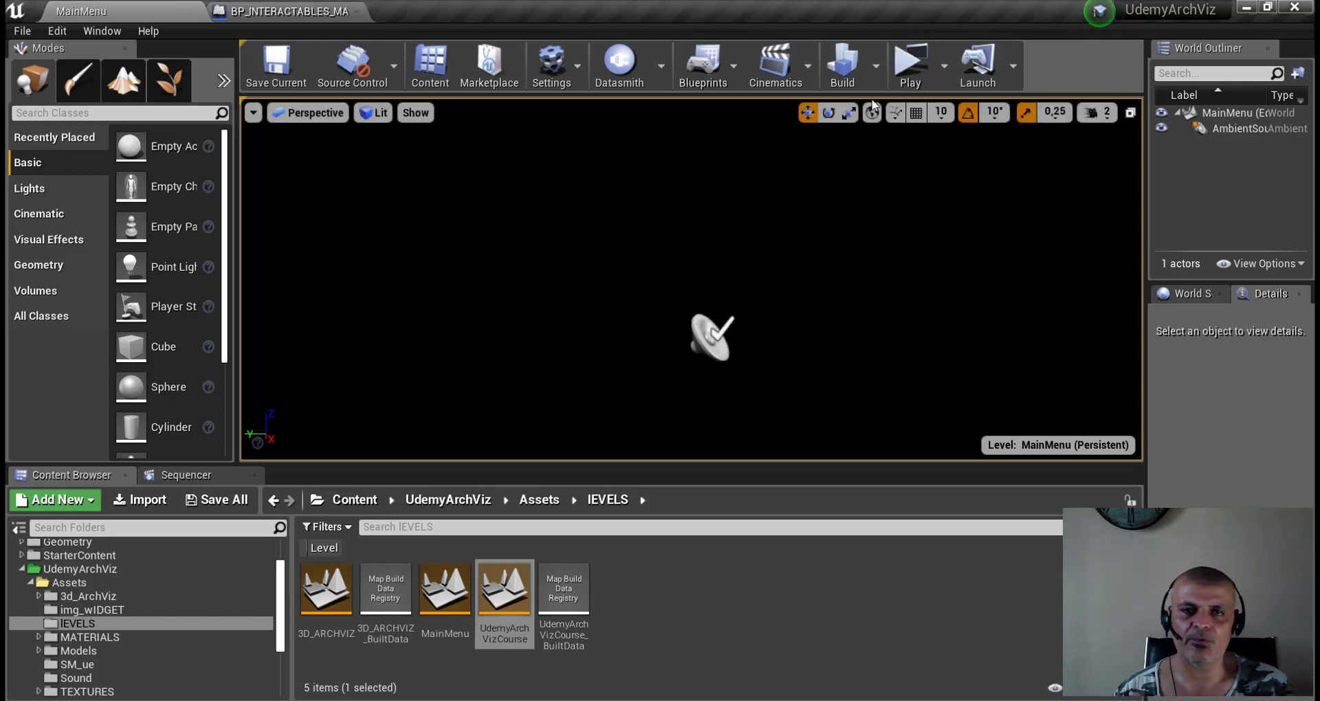
Launch a Standalone Game preview, enter the living room and show the materials and camera HUD.
{"action": "left_click", "coordinate": [910, 62]}
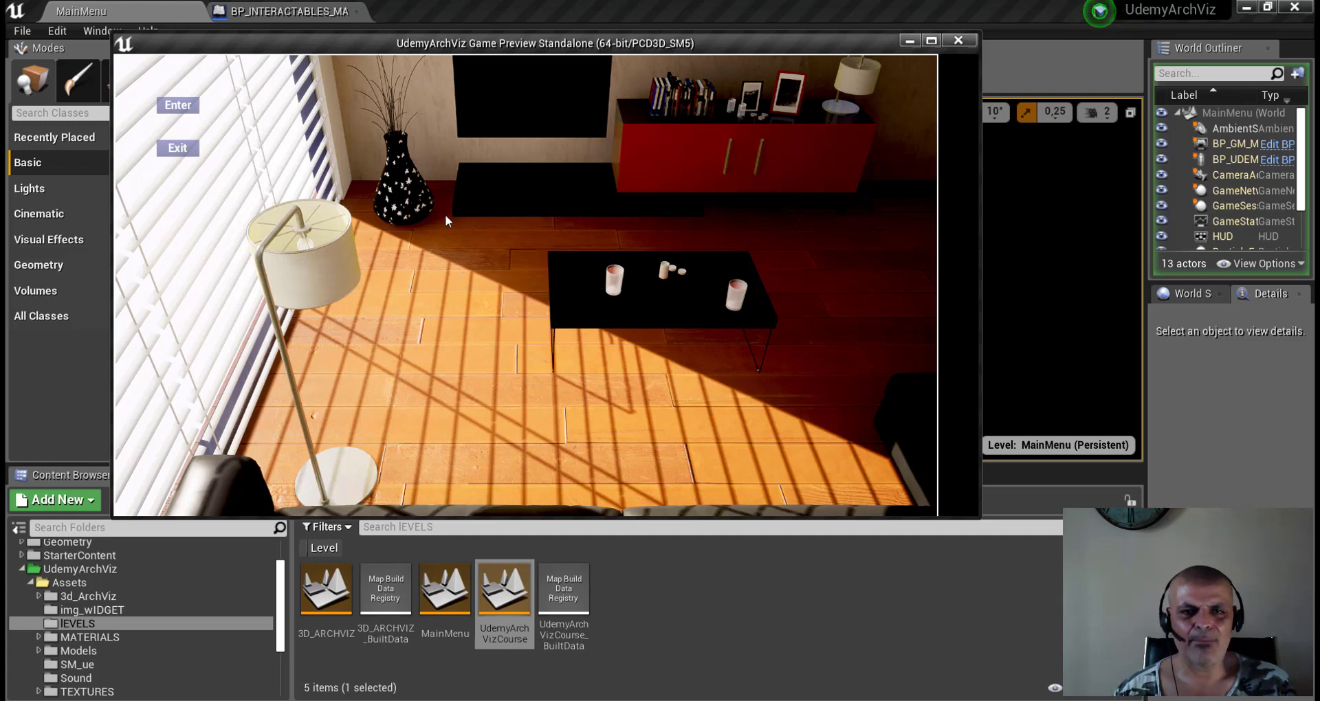
{"action": "left_click", "coordinate": [177, 107]}
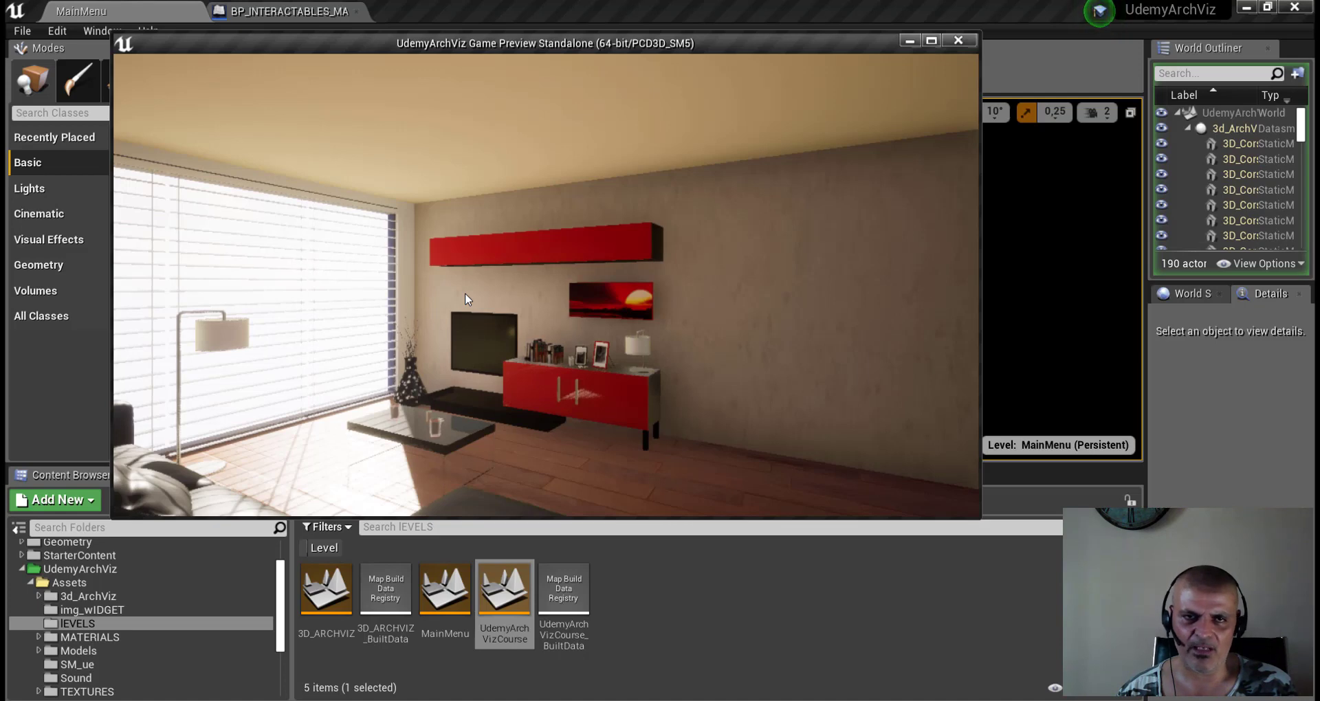
{"action": "left_click", "coordinate": [531, 265]}
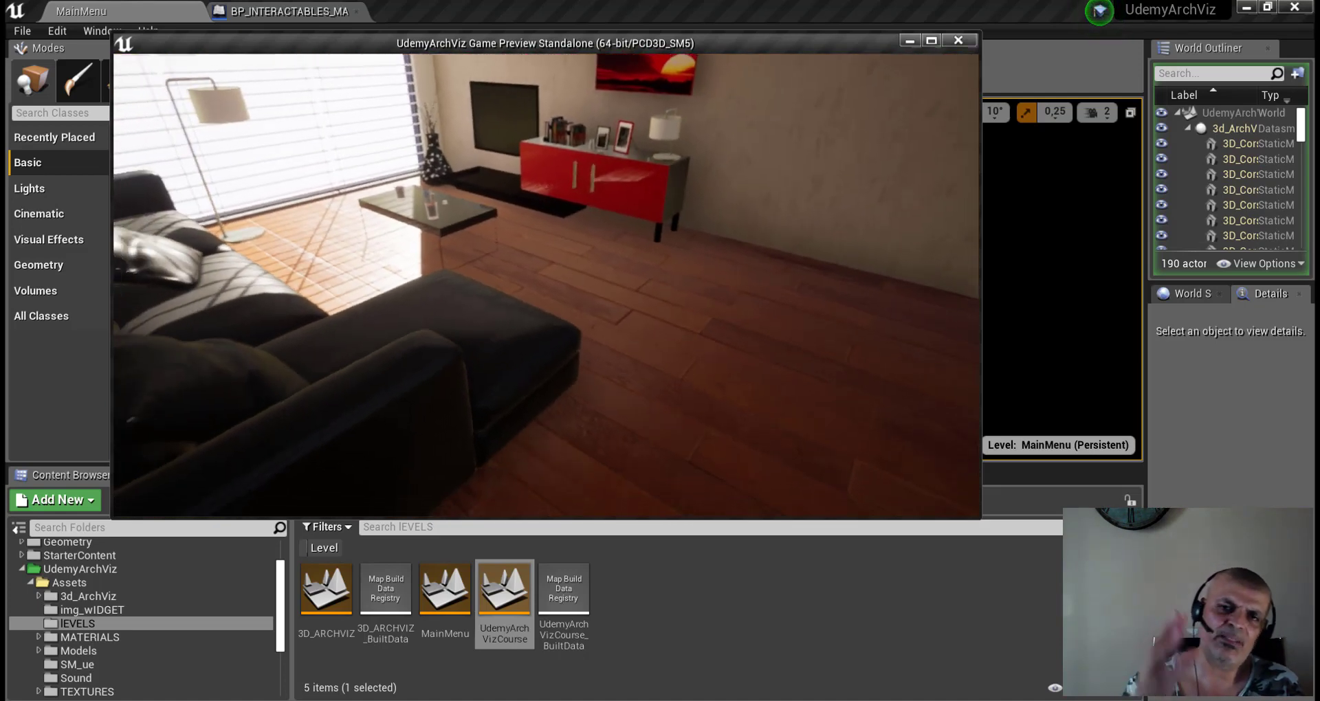
{"action": "key", "text": "Tab"}
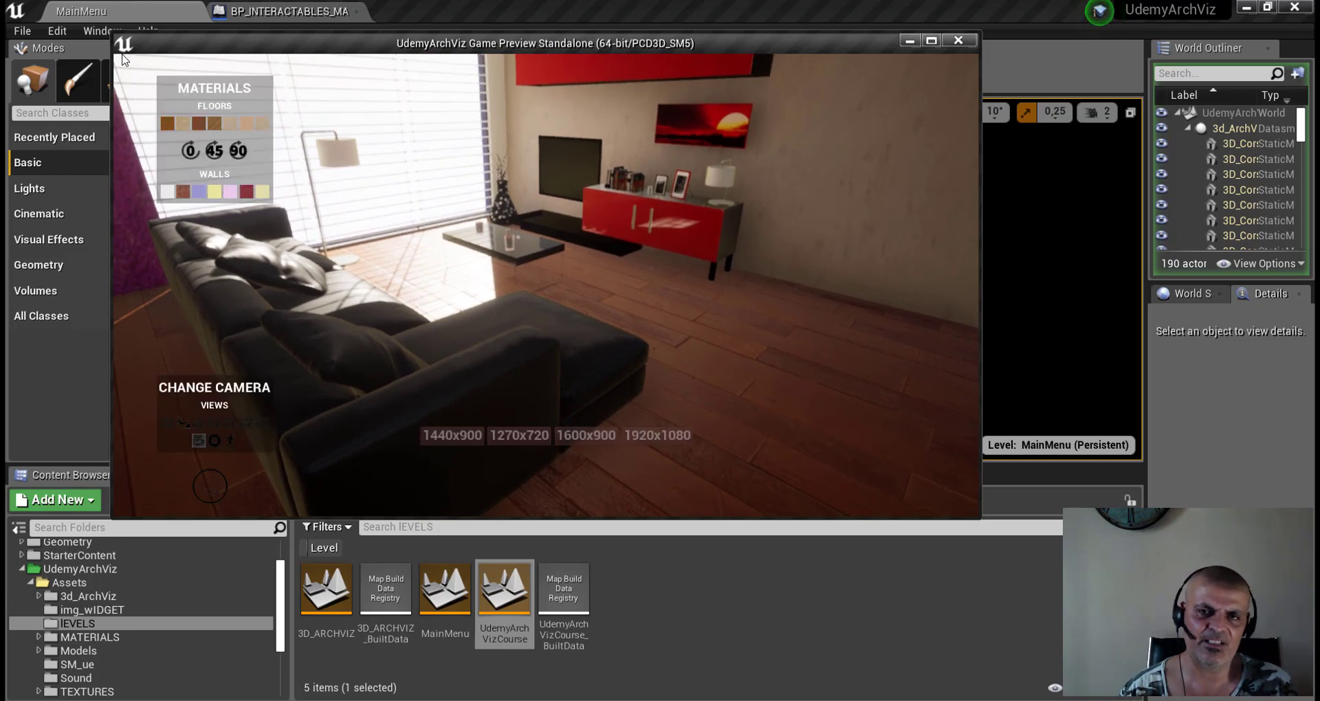
Try light tiles, red hexagonal tiles and 45° rotations on the floor, ending on dark wood planks.
{"action": "left_click", "coordinate": [184, 124]}
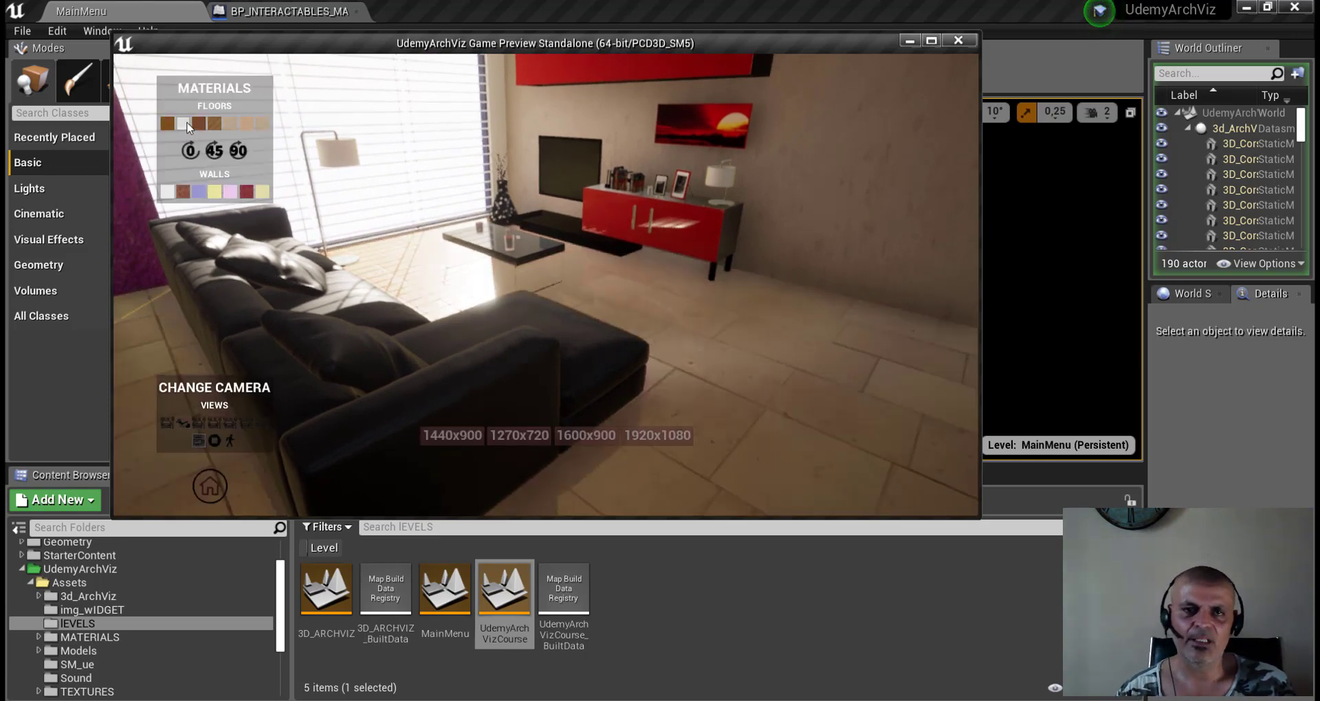
{"action": "left_click", "coordinate": [229, 126]}
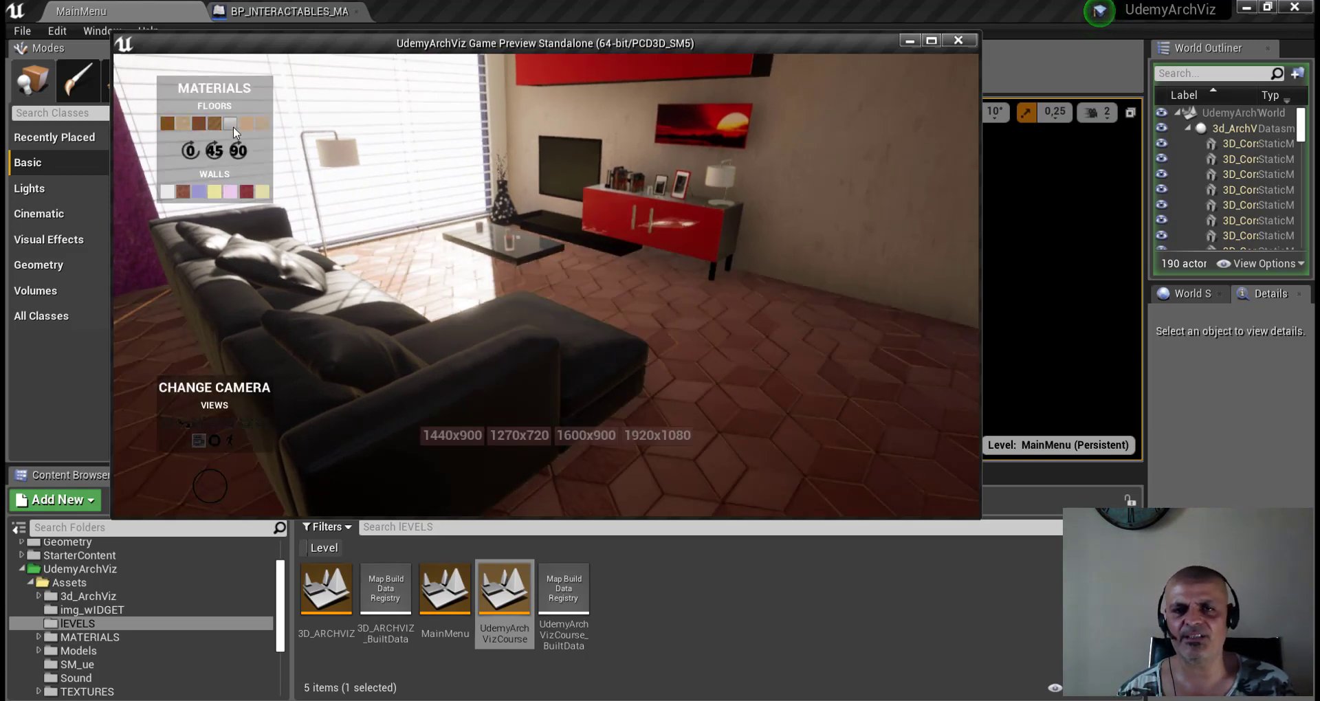
{"action": "left_click", "coordinate": [233, 126]}
{"action": "left_click", "coordinate": [186, 127]}
{"action": "left_click", "coordinate": [185, 126]}
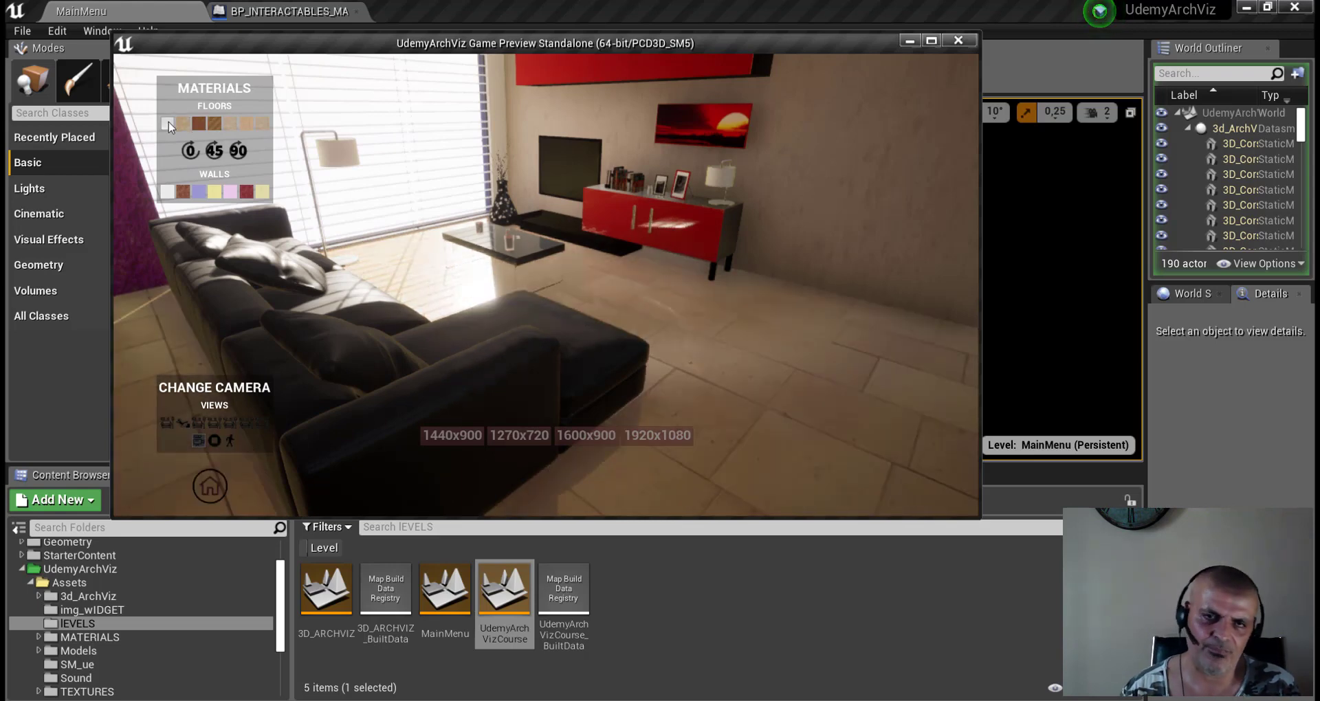
{"action": "left_click", "coordinate": [168, 125]}
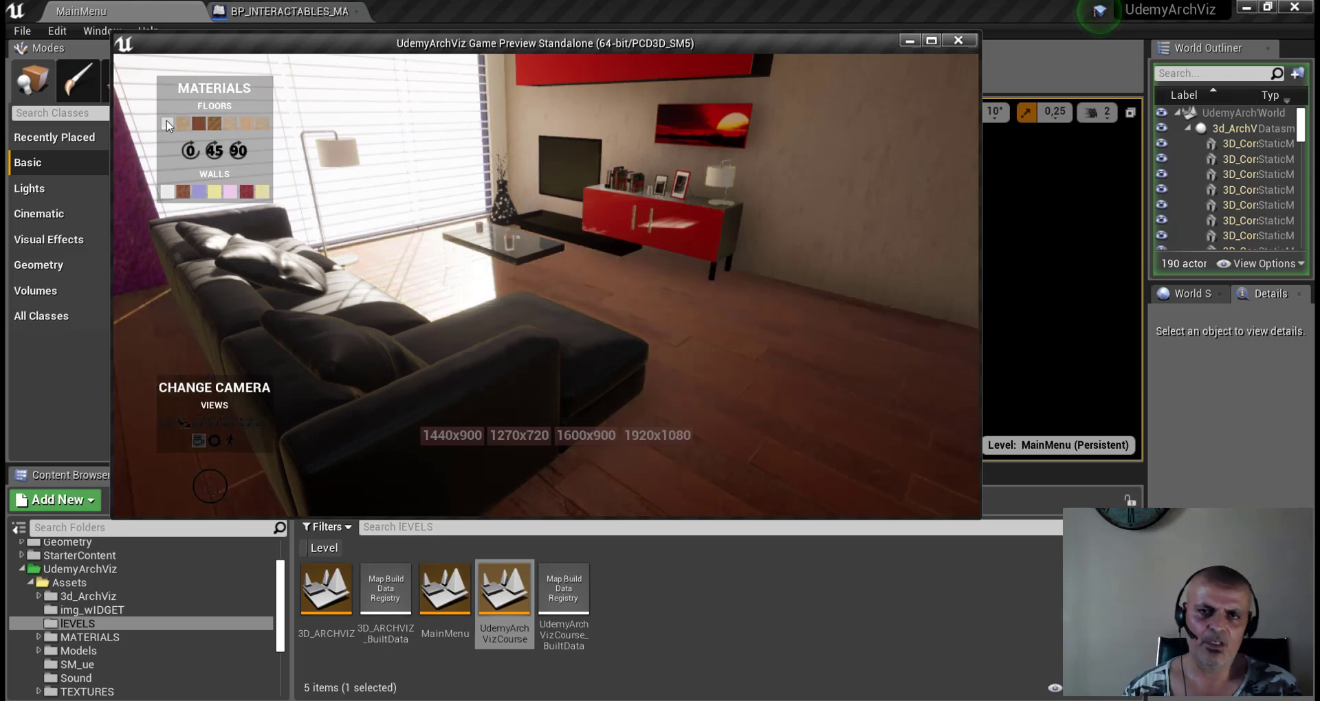
{"action": "left_click", "coordinate": [218, 158]}
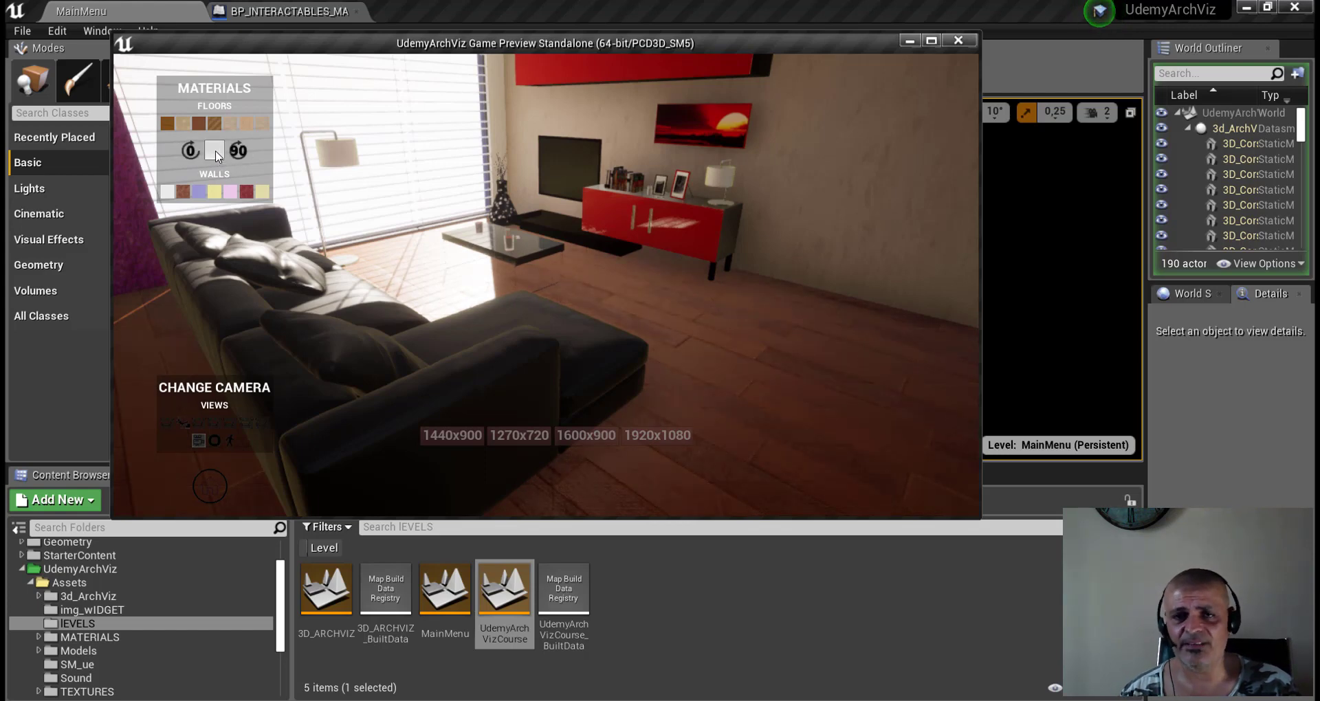
{"action": "left_click", "coordinate": [222, 154]}
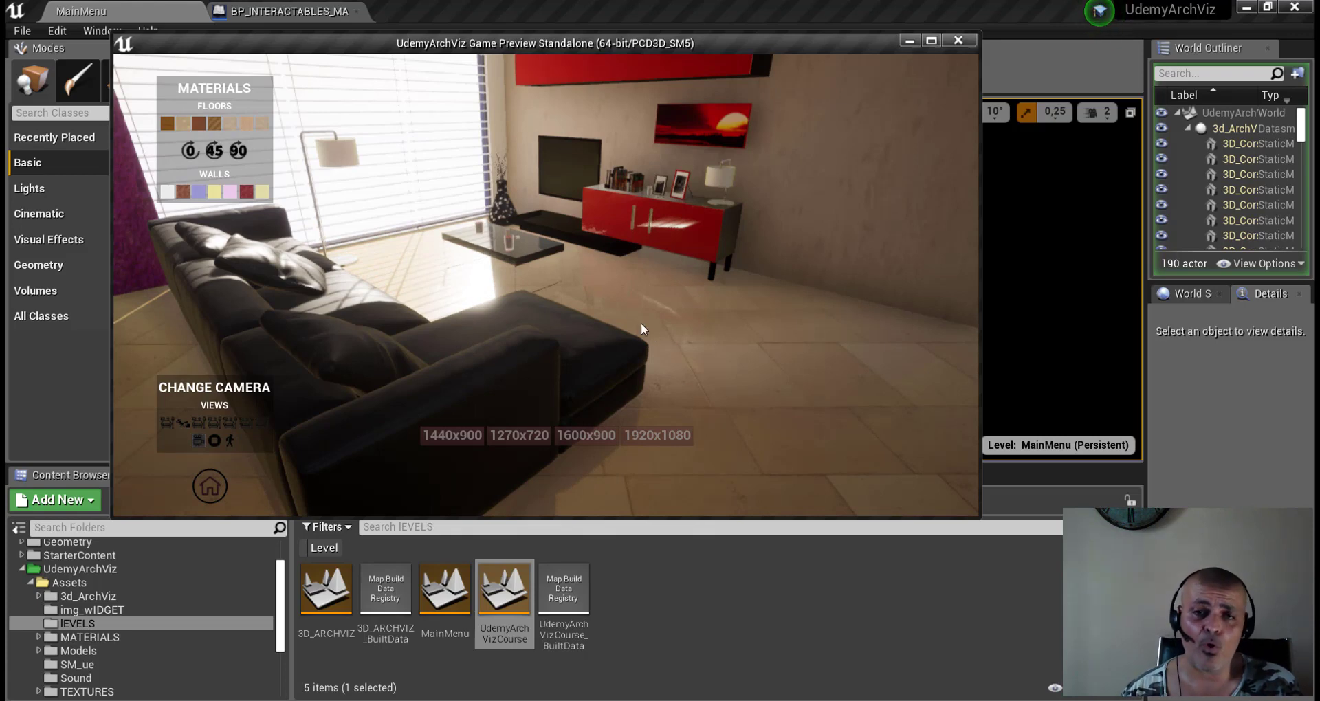
{"action": "left_click", "coordinate": [246, 128]}
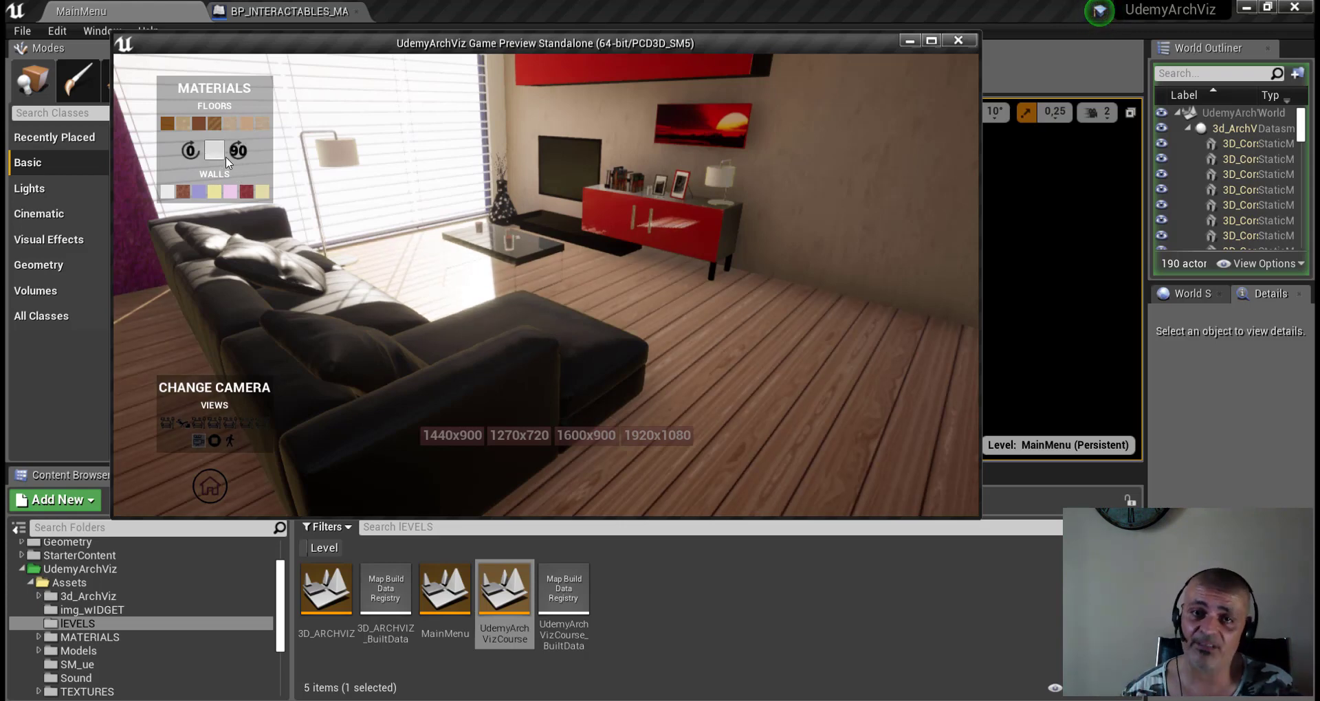
{"action": "left_click", "coordinate": [215, 151]}
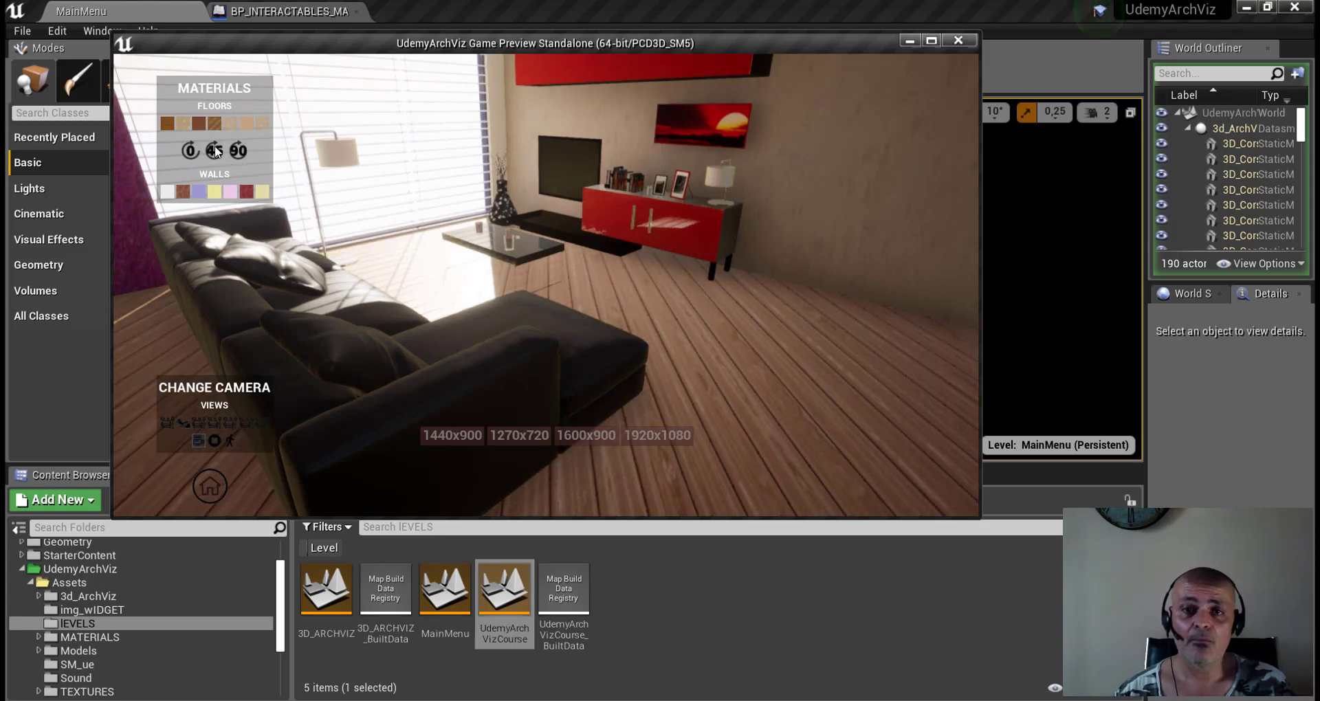
{"action": "left_click", "coordinate": [185, 125]}
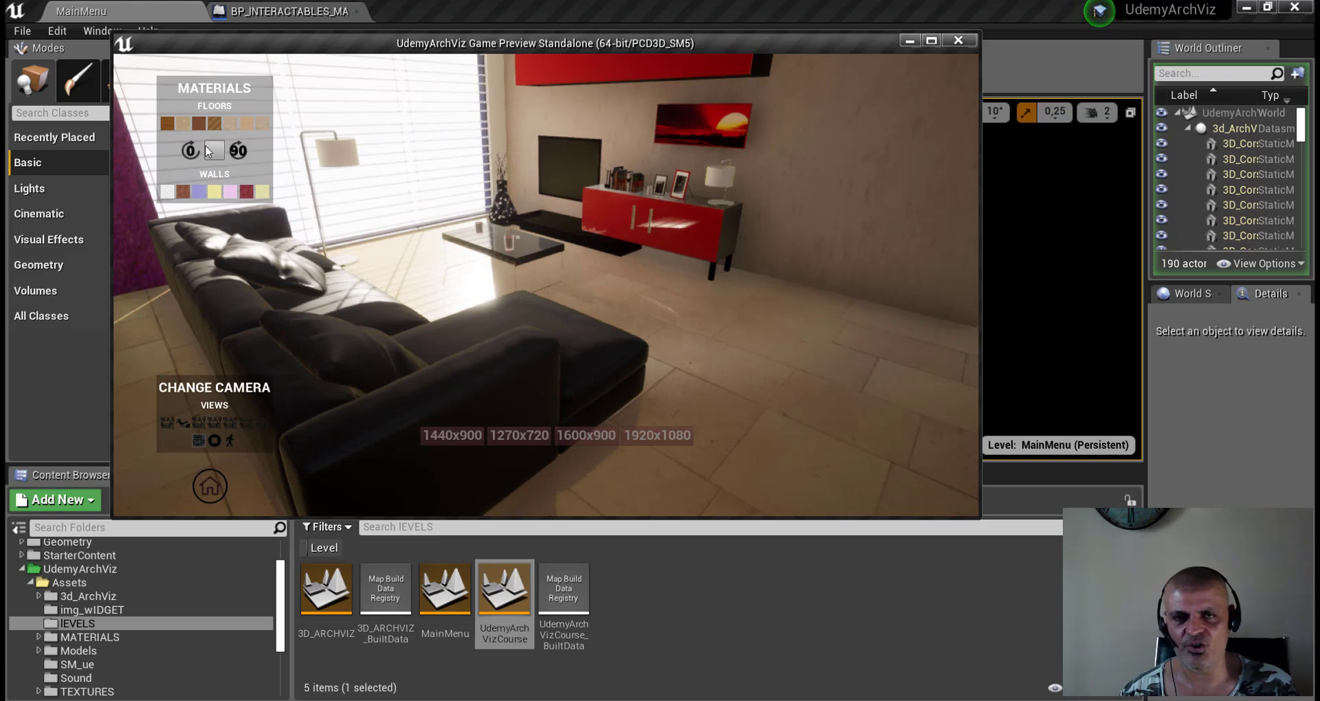
{"action": "left_click", "coordinate": [167, 124]}
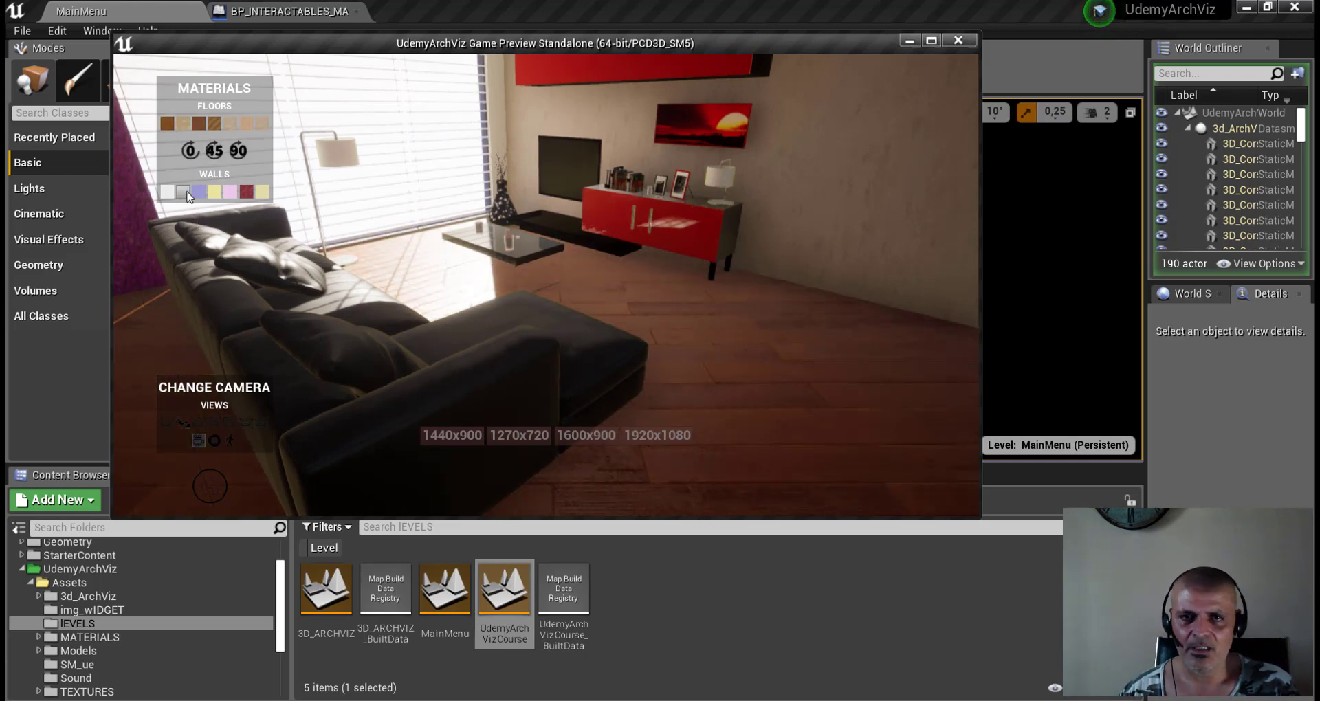
Try lavender and yellow wall colours, ending on lavender-grey walls.
{"action": "left_click", "coordinate": [186, 192]}
{"action": "left_click", "coordinate": [200, 193]}
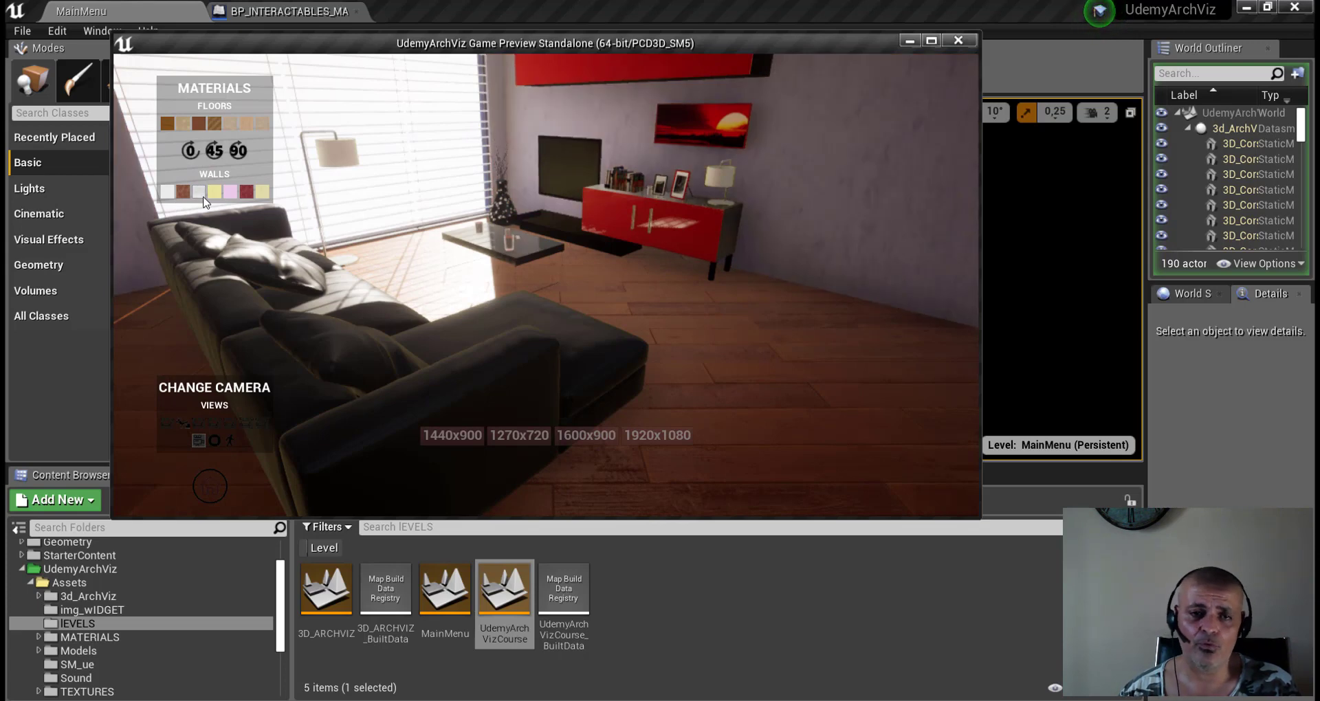
{"action": "left_click", "coordinate": [262, 193]}
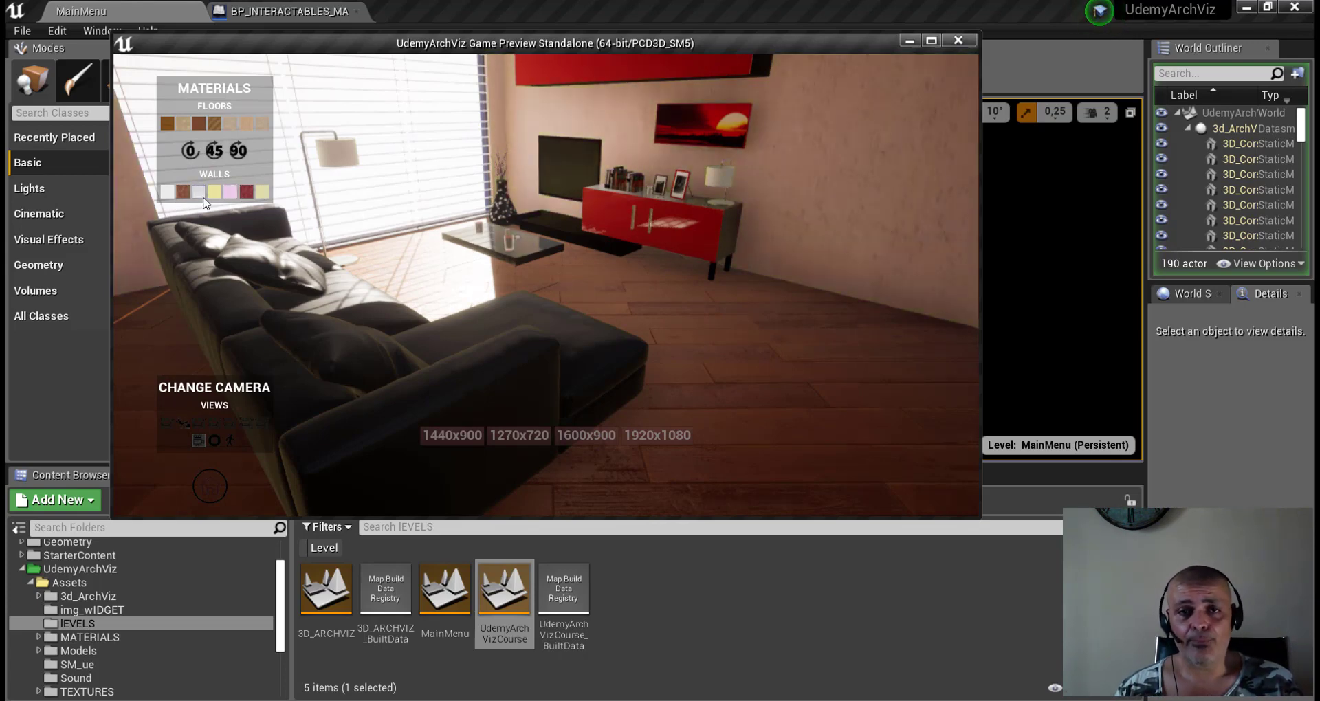
{"action": "left_click", "coordinate": [203, 197]}
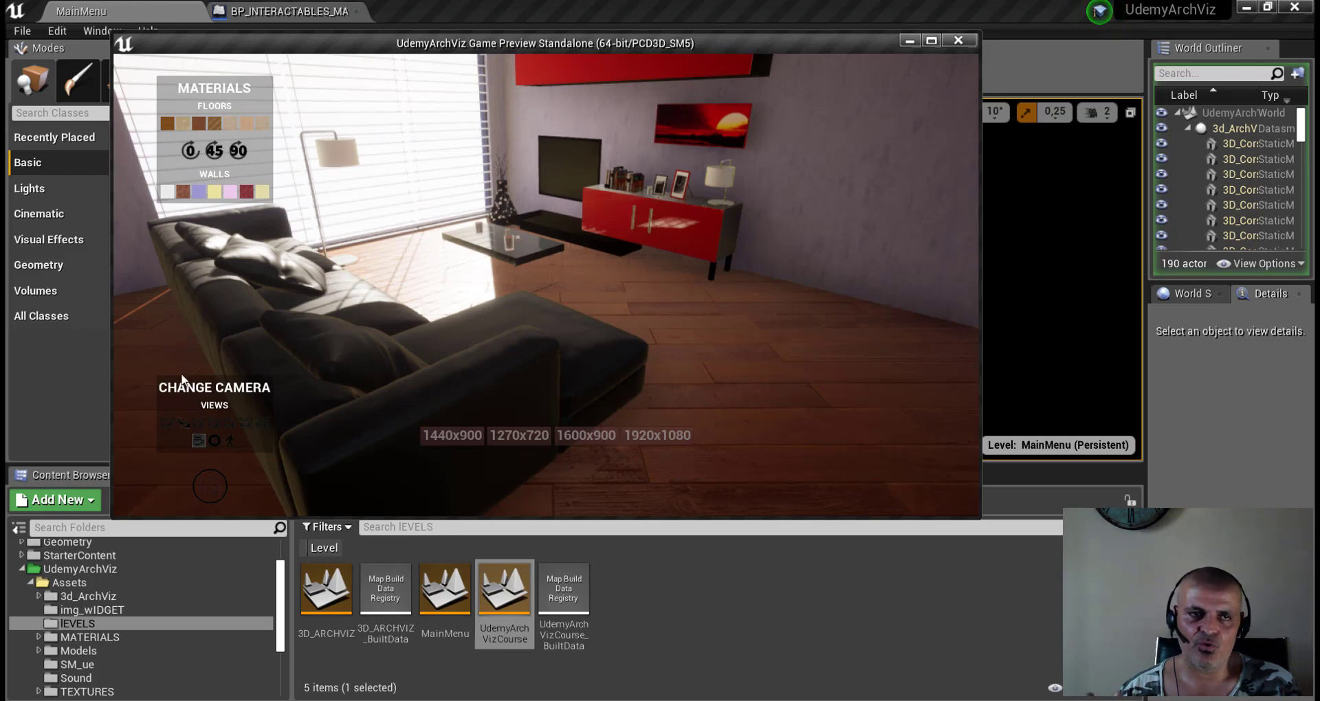
Cycle through the preset camera views of the TV wall, red cabinet and door.
{"action": "left_click", "coordinate": [167, 422]}
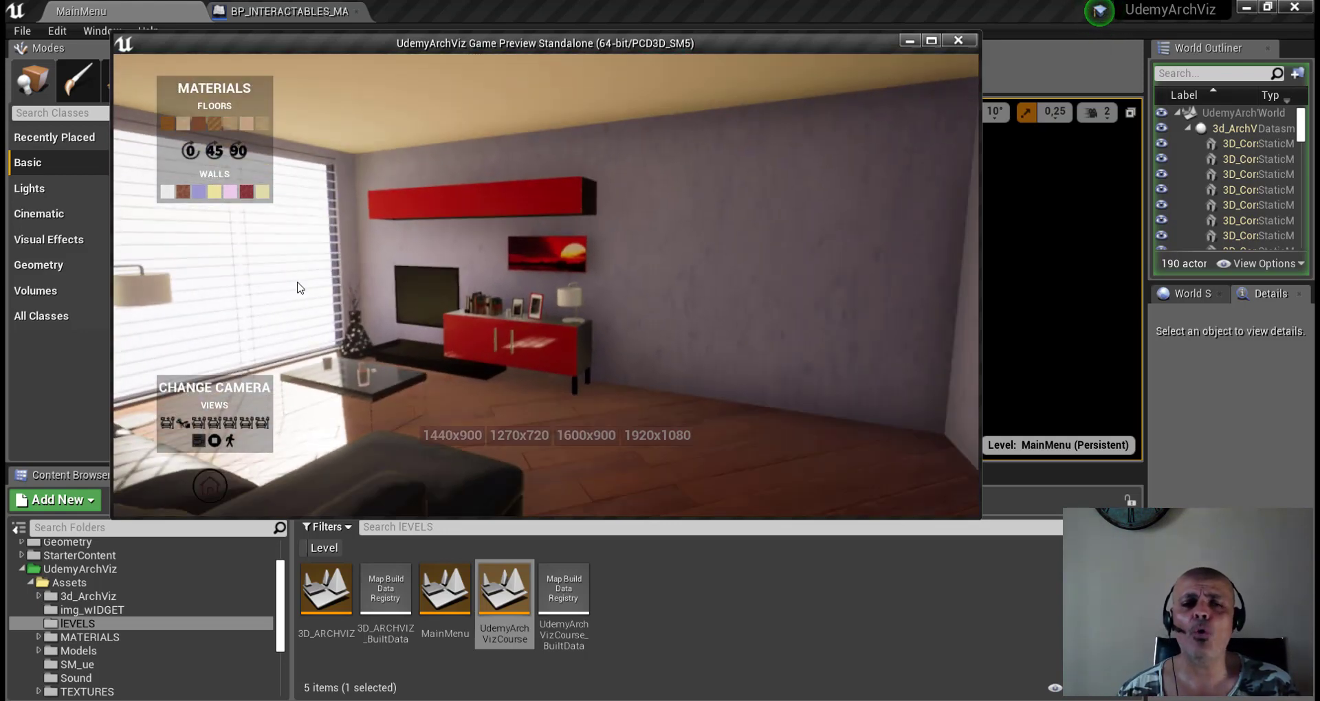
{"action": "left_click", "coordinate": [184, 423]}
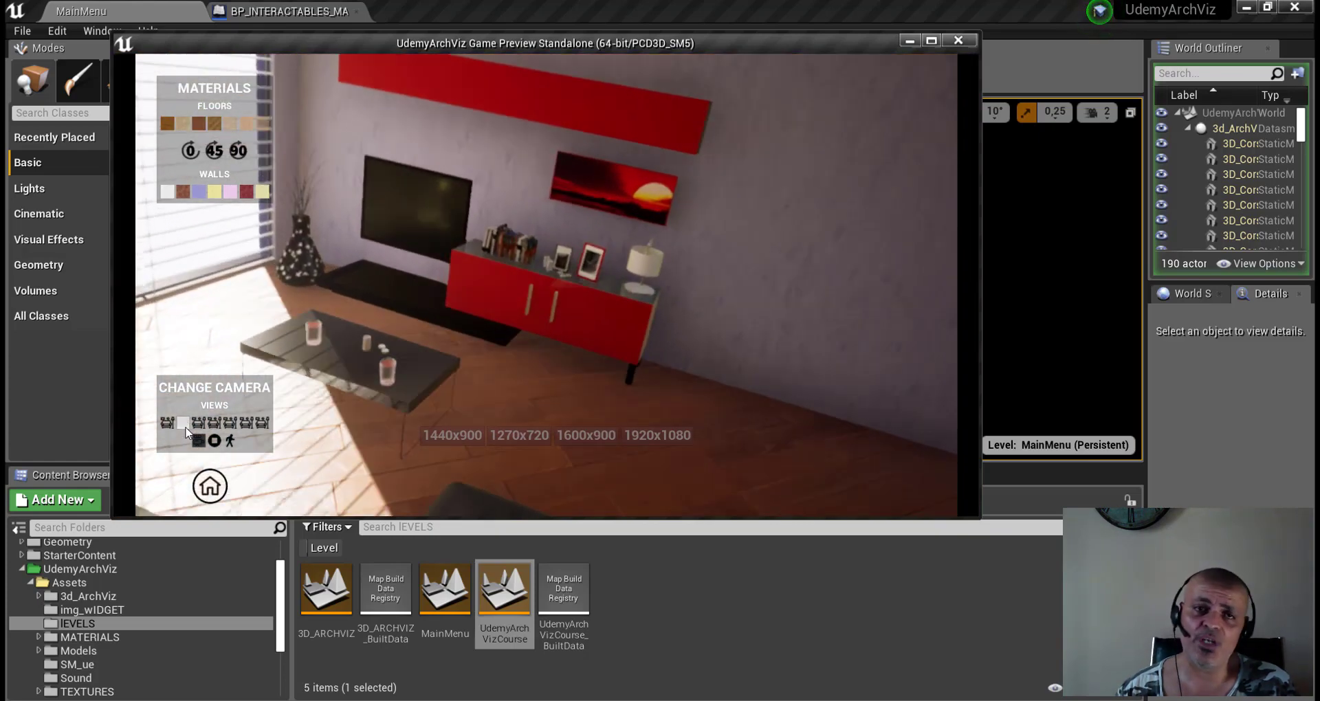
{"action": "left_click", "coordinate": [200, 434]}
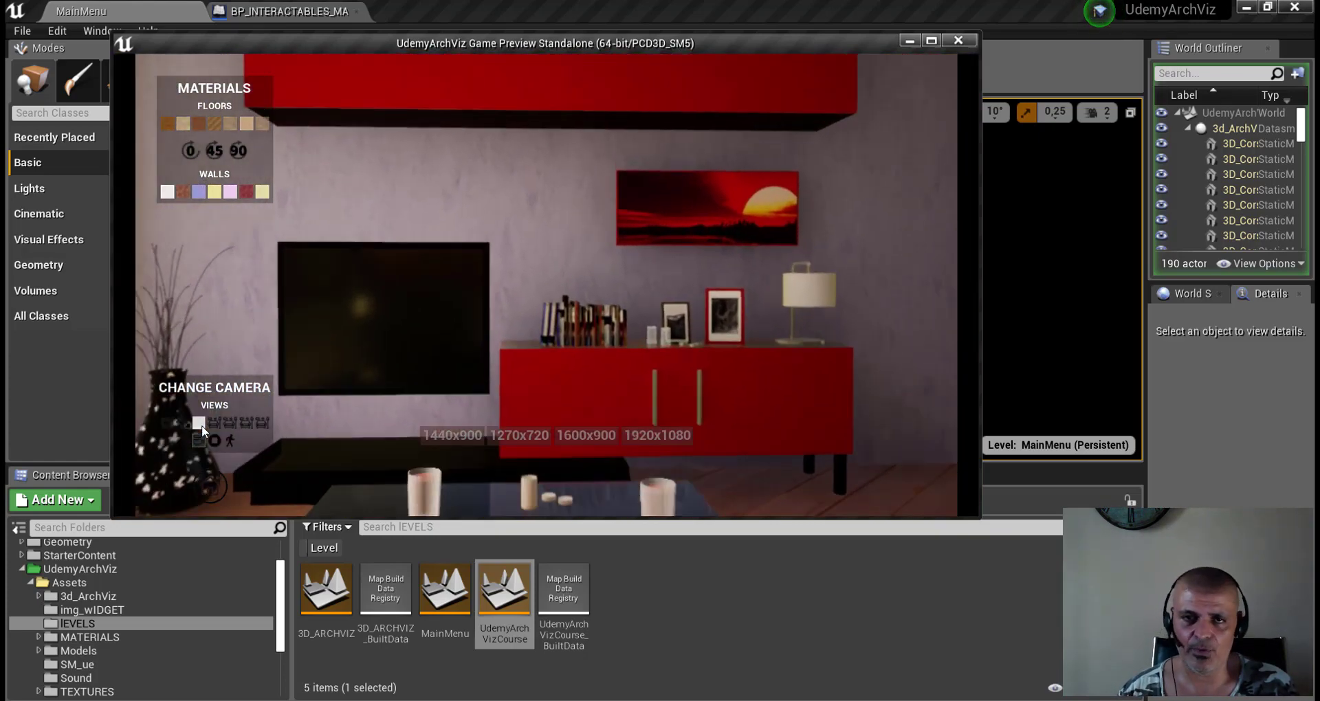
{"action": "left_click", "coordinate": [215, 423]}
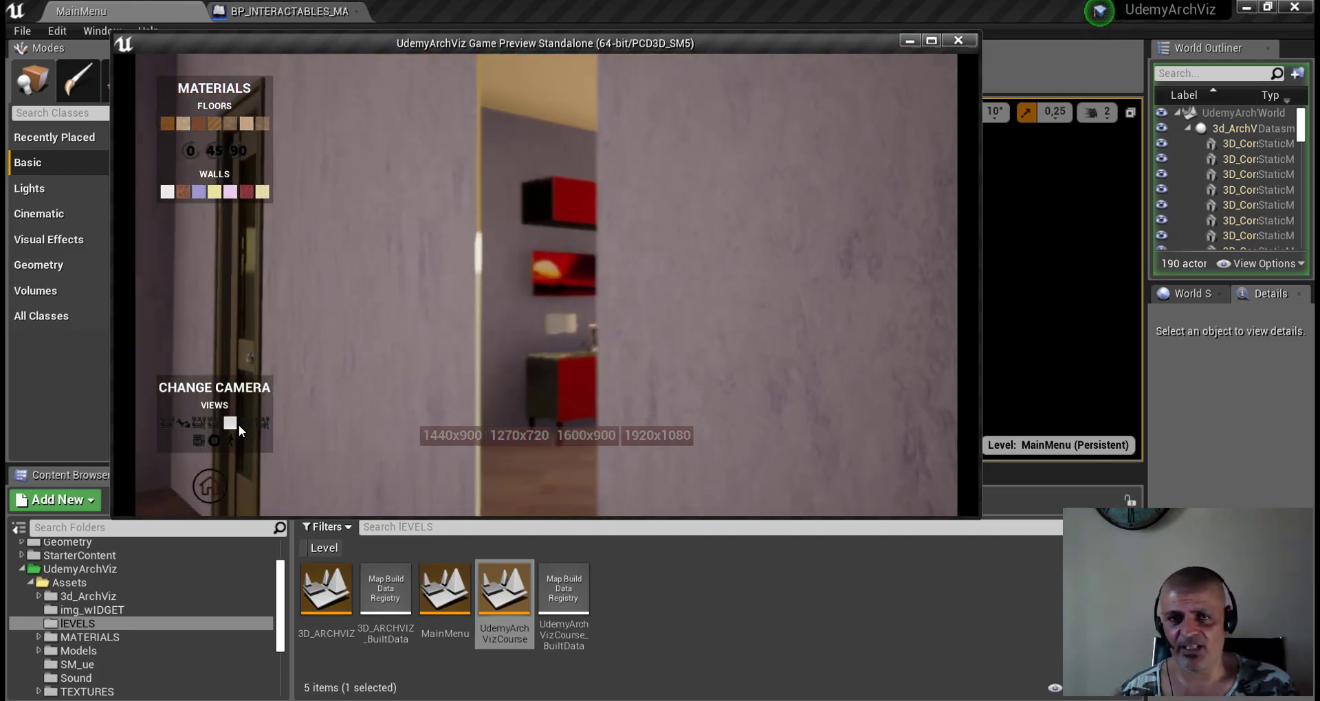
{"action": "left_click", "coordinate": [247, 425]}
{"action": "left_click", "coordinate": [243, 429]}
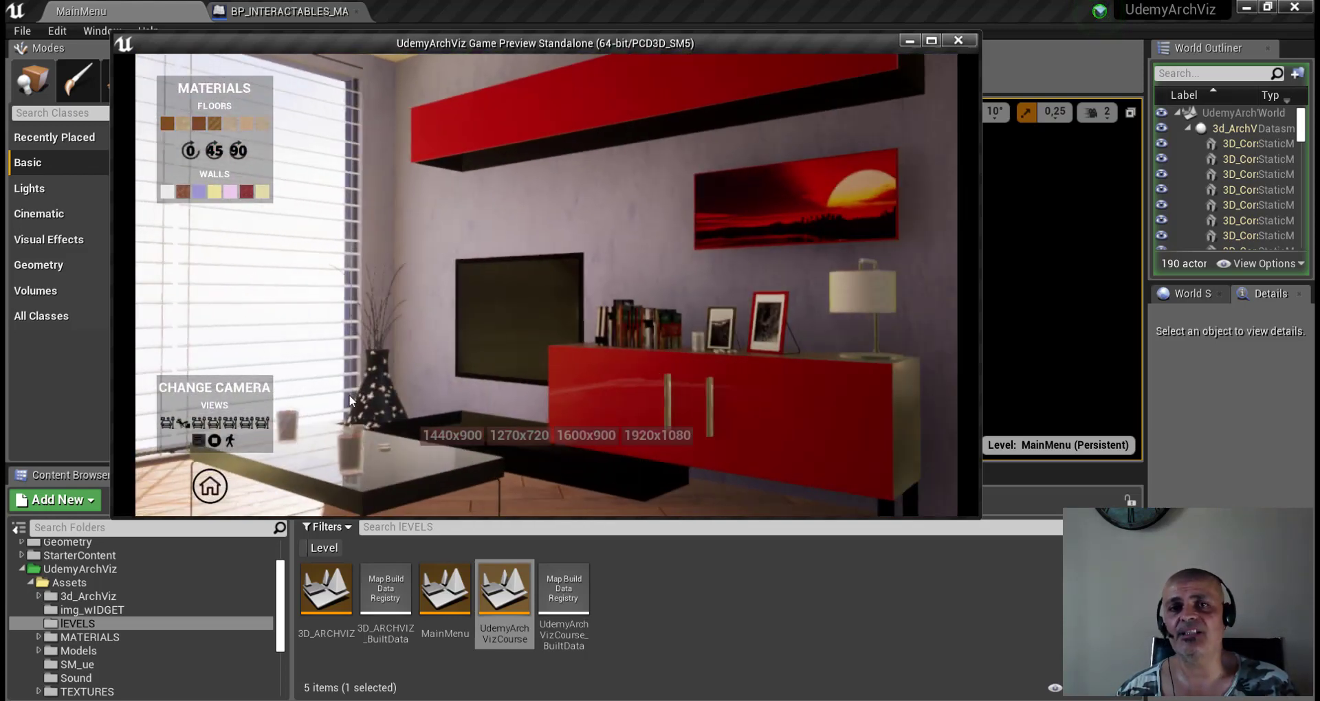
{"action": "left_click", "coordinate": [266, 431]}
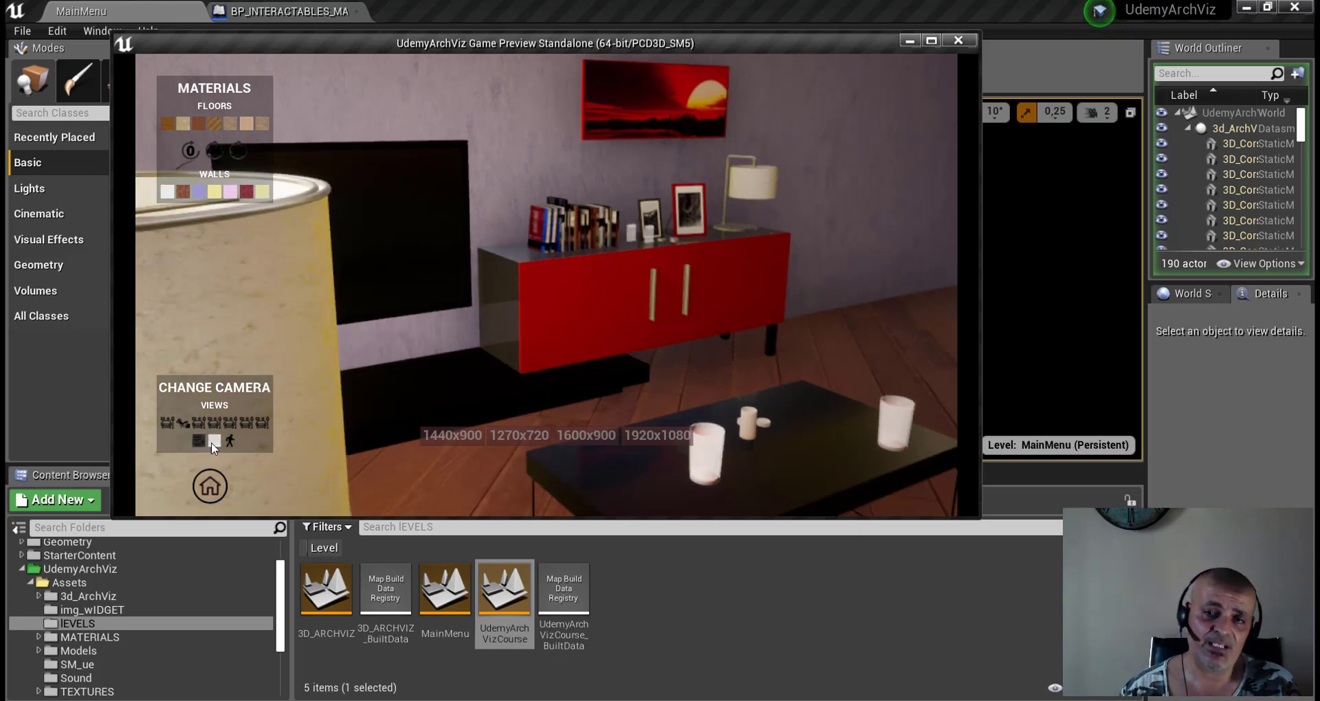
Try the lamp-side and wide views, then enter walk mode and set the floor to lighter wood.
{"action": "left_click", "coordinate": [199, 441]}
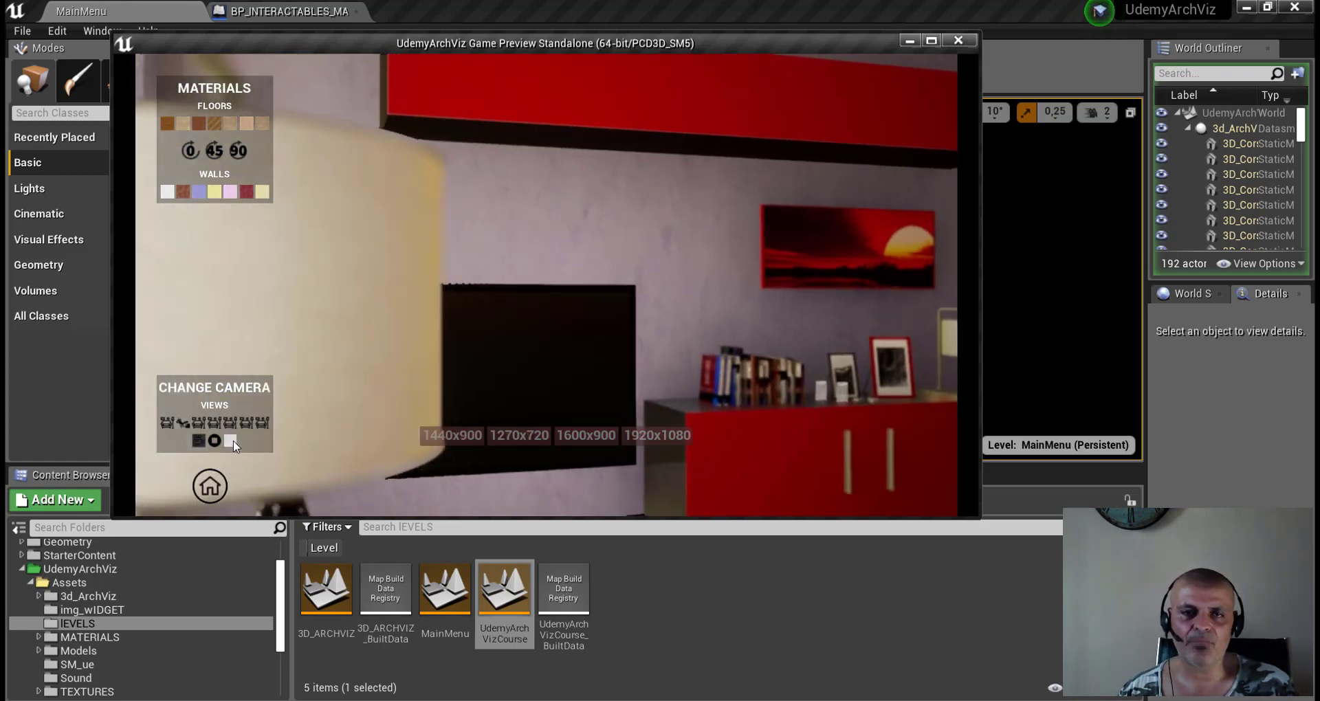
{"action": "left_click", "coordinate": [231, 444]}
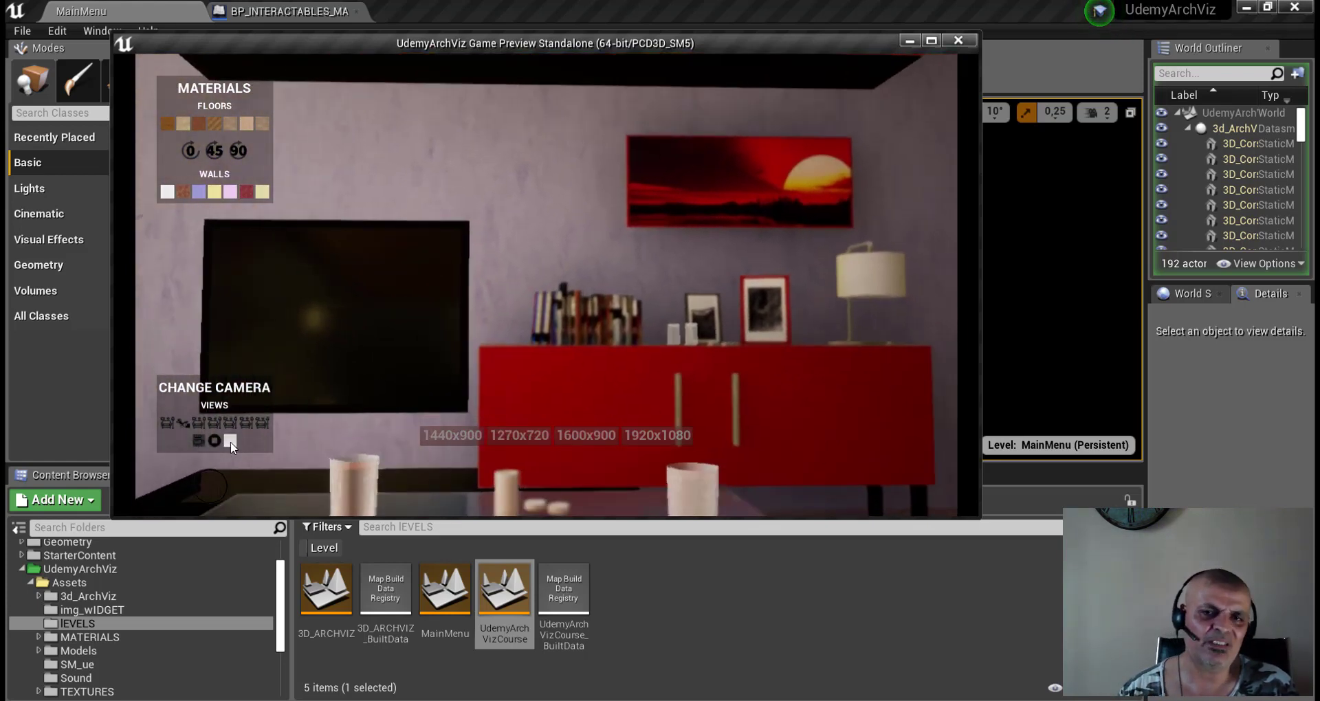
{"action": "left_click", "coordinate": [217, 443]}
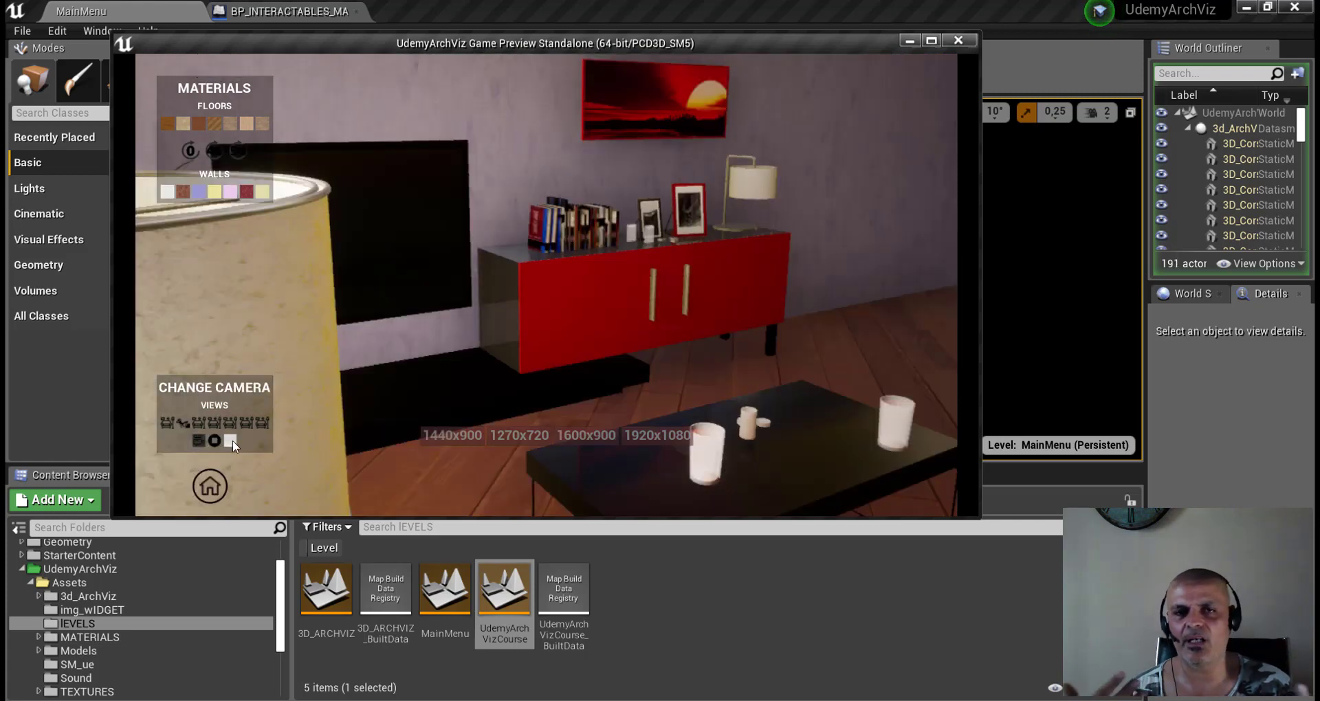
{"action": "left_click", "coordinate": [231, 444]}
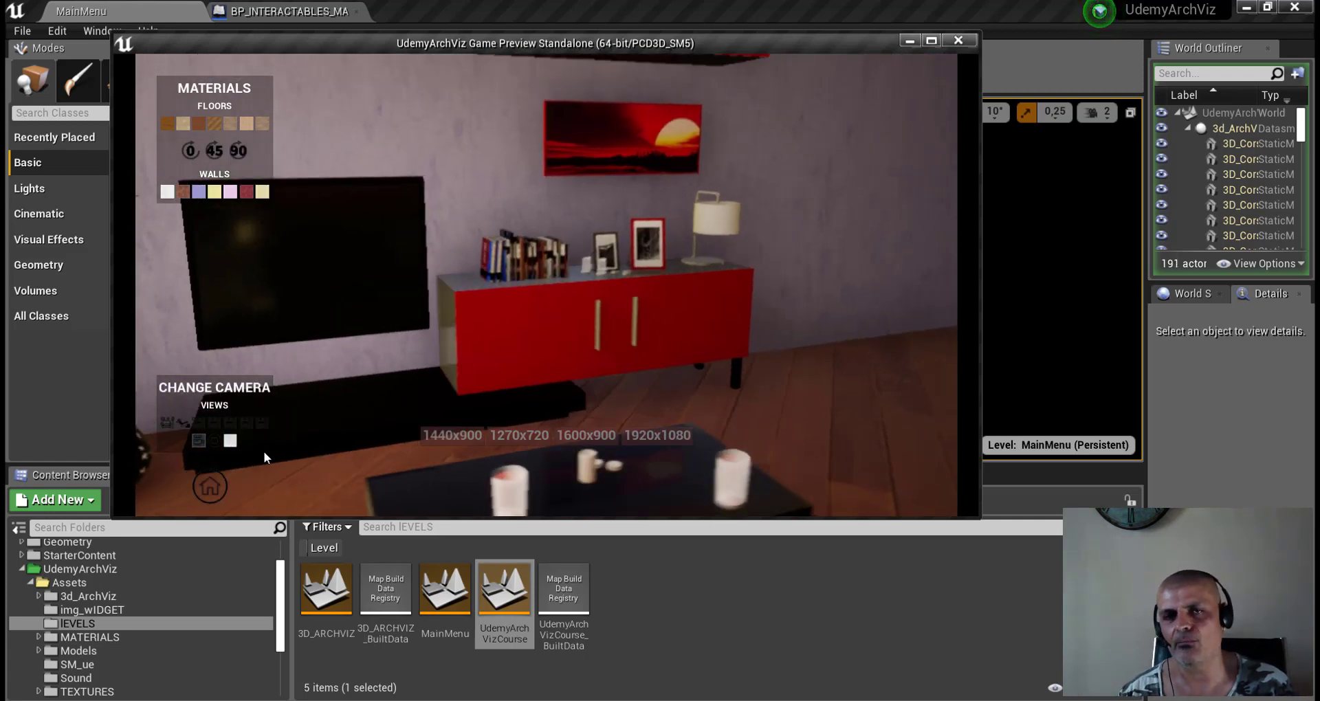
{"action": "left_click", "coordinate": [587, 344]}
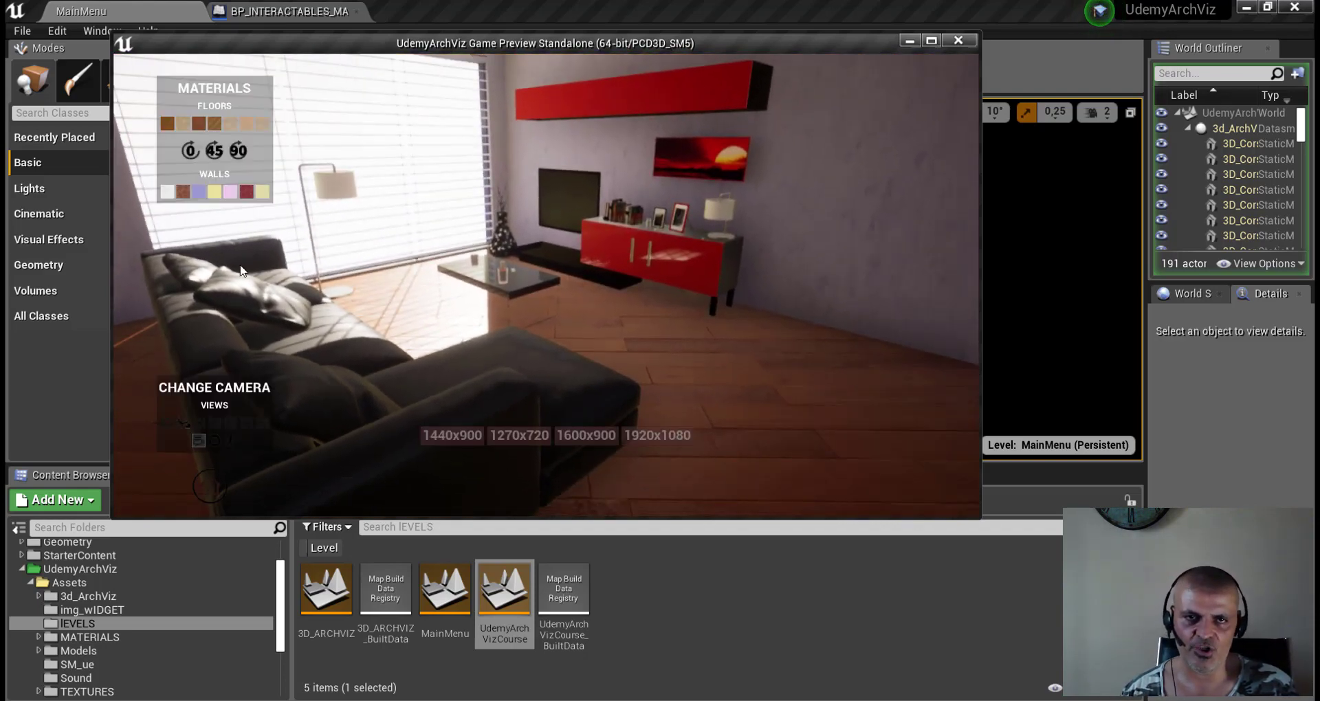
{"action": "left_click", "coordinate": [231, 124]}
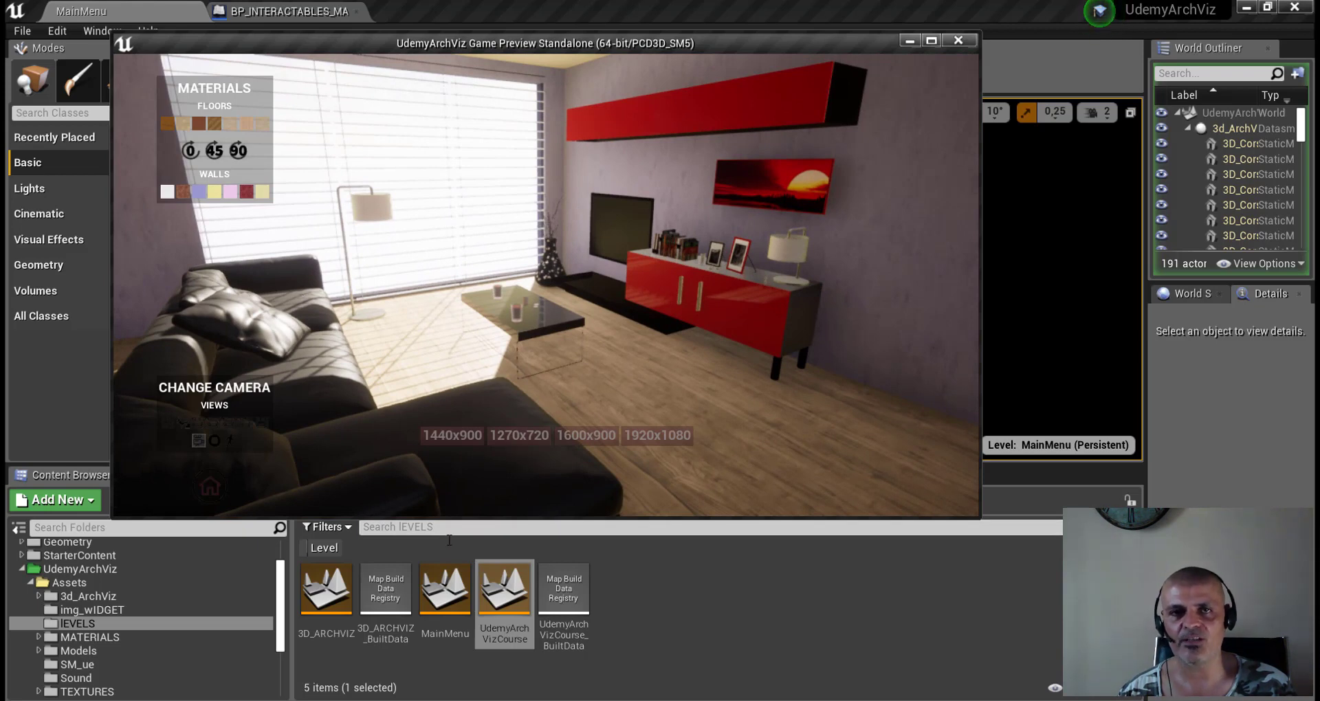
Cycle the preview resolution through 1270x720, 1600x900 and 1920x1080, settling on 1440x900.
{"action": "left_click", "coordinate": [451, 435]}
{"action": "left_click", "coordinate": [631, 556]}
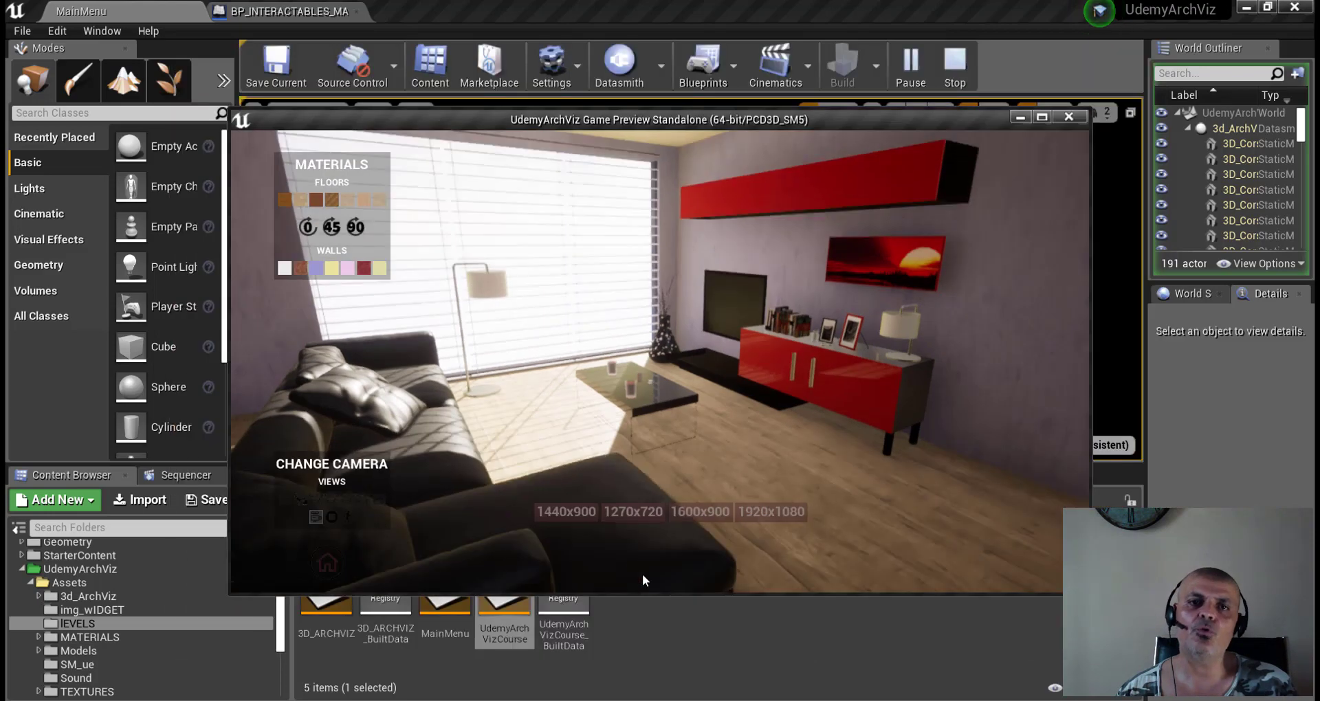
{"action": "left_click", "coordinate": [686, 512]}
{"action": "left_click", "coordinate": [782, 547]}
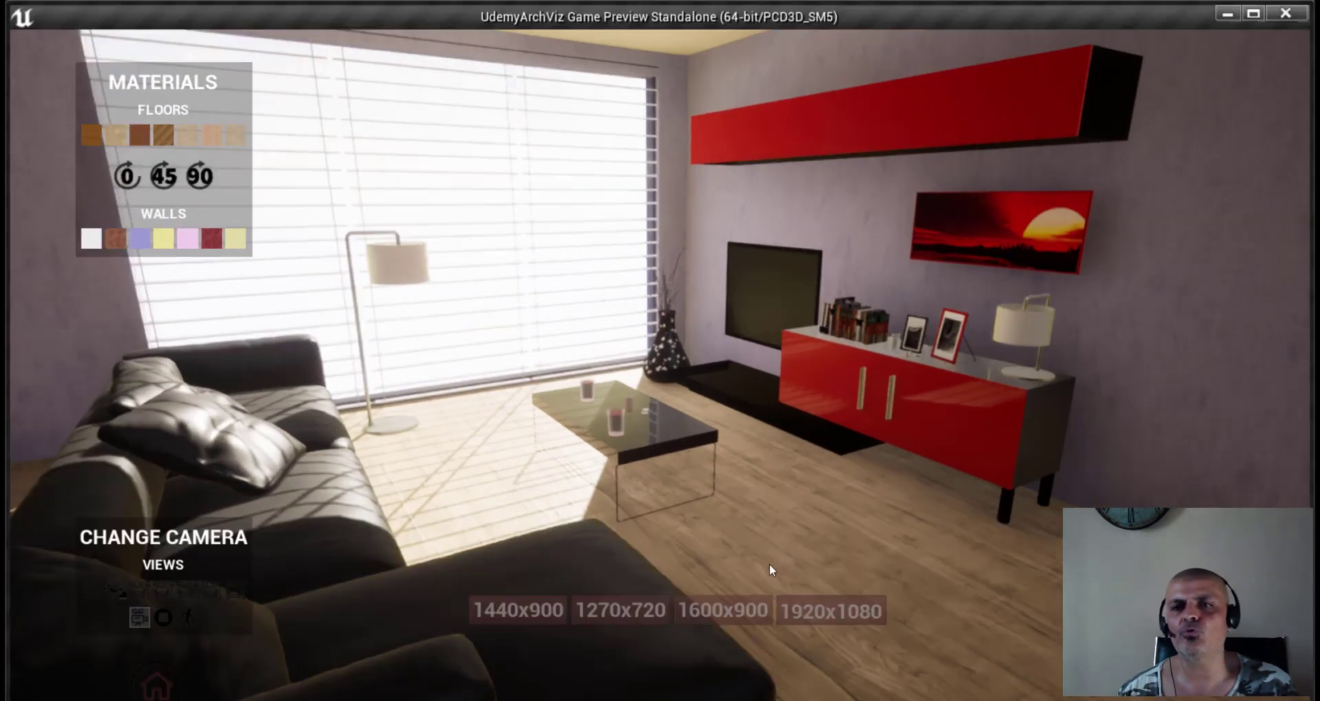
{"action": "left_click", "coordinate": [543, 603]}
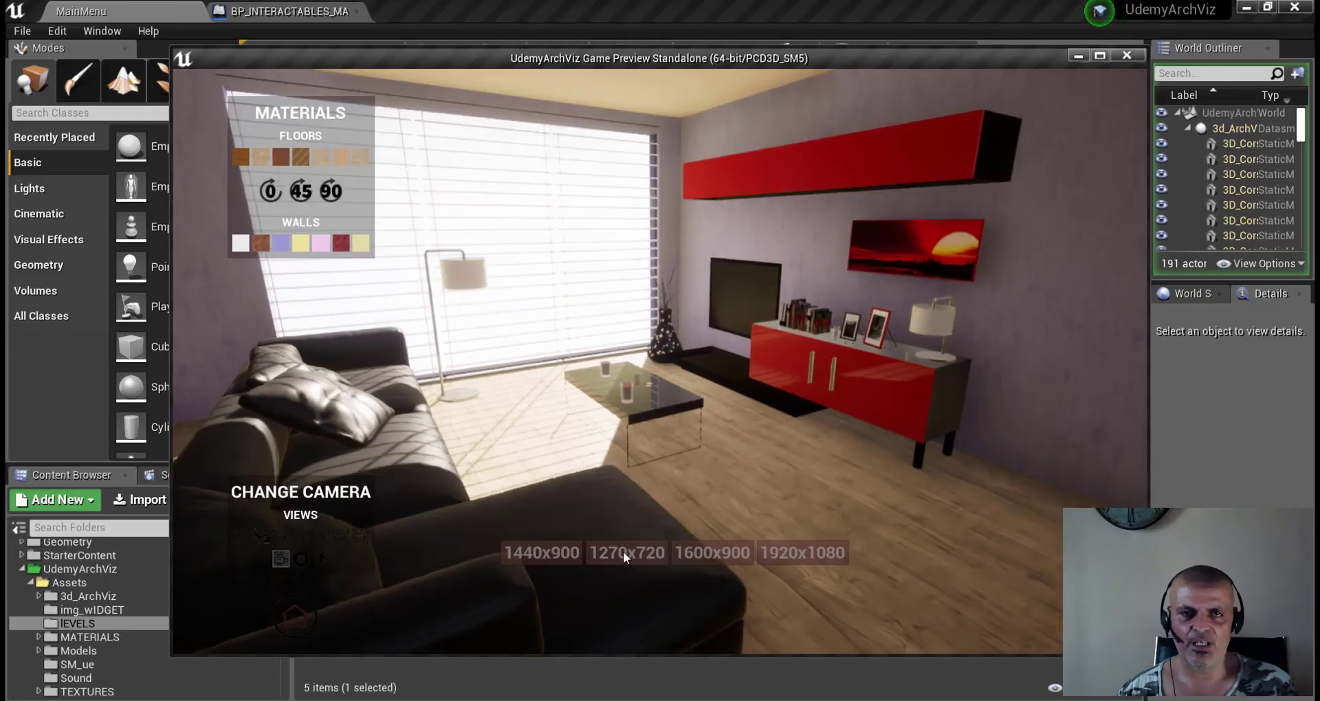
{"action": "left_click", "coordinate": [622, 551]}
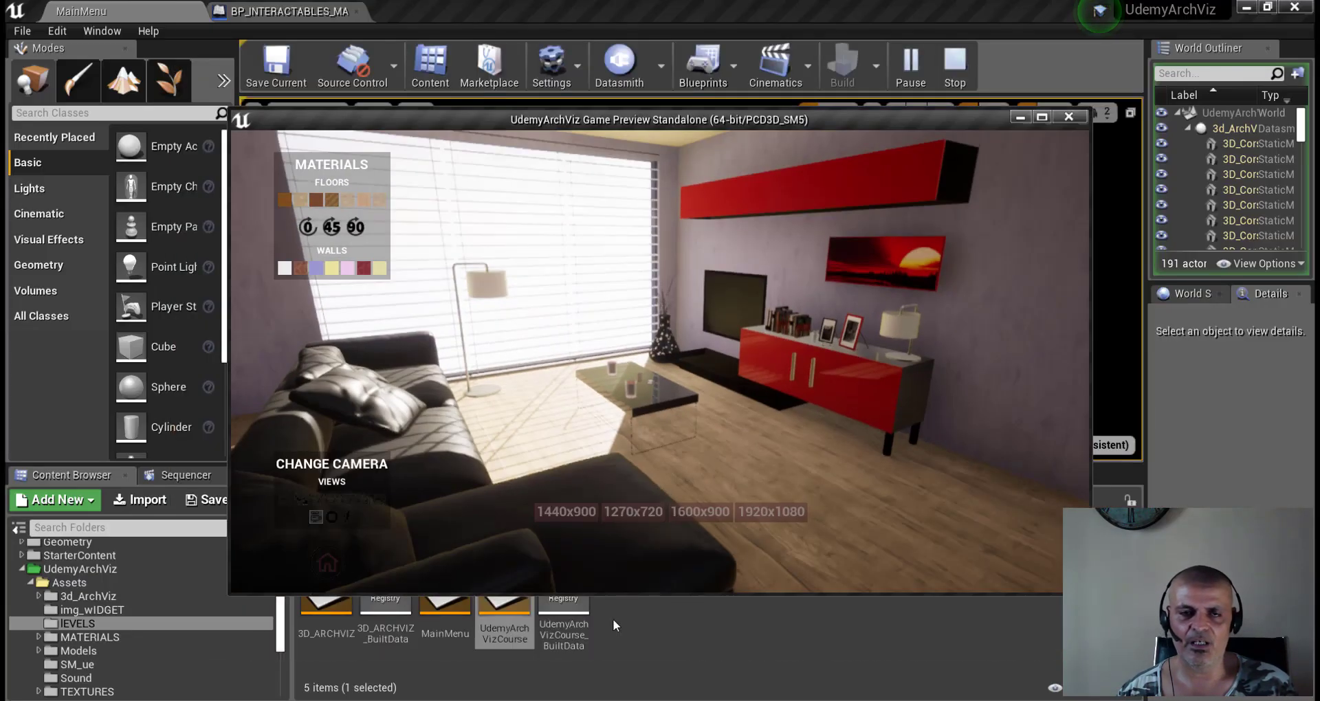
{"action": "left_click", "coordinate": [709, 520]}
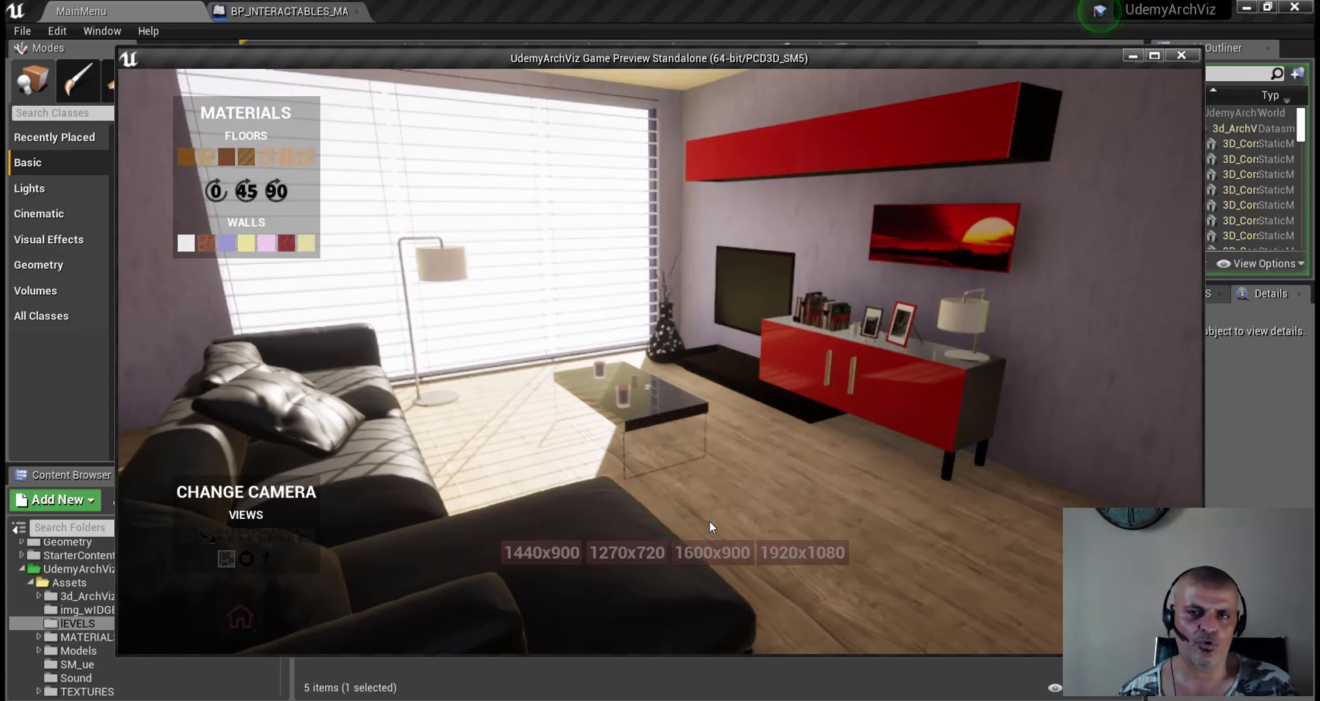
{"action": "left_click", "coordinate": [800, 556]}
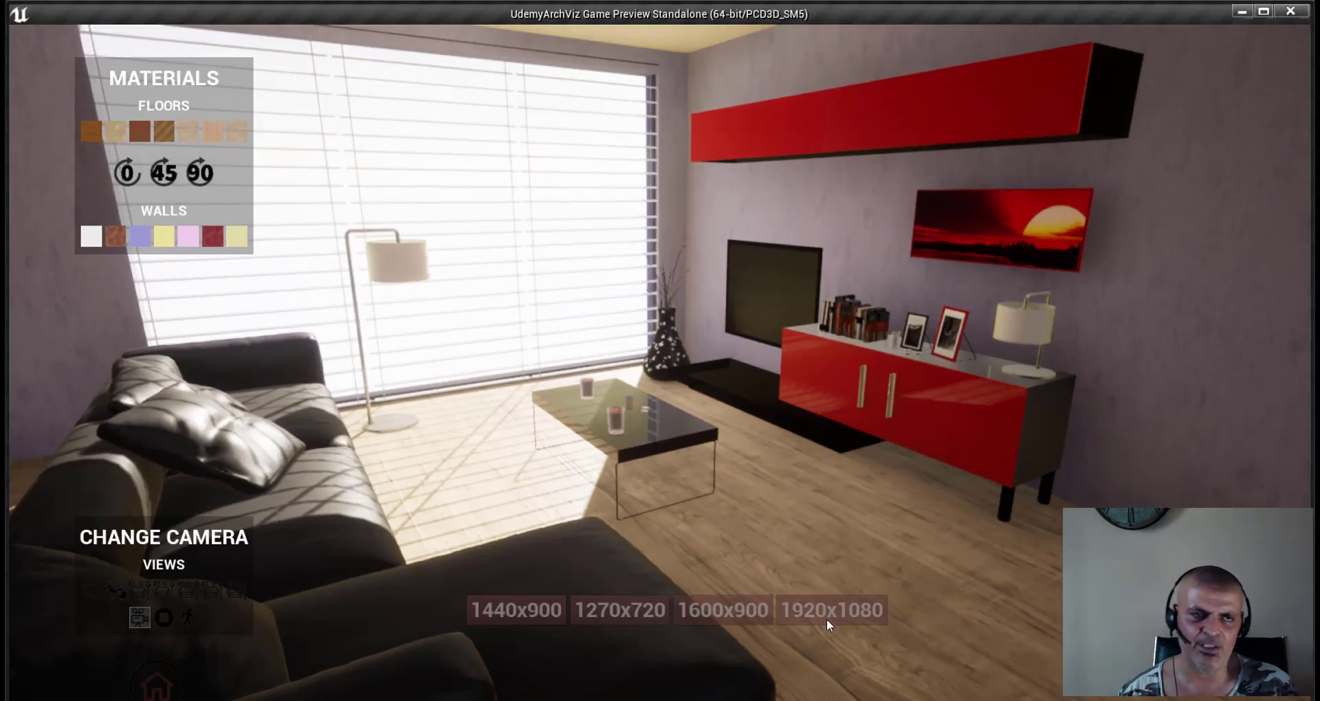
{"action": "left_click", "coordinate": [509, 604]}
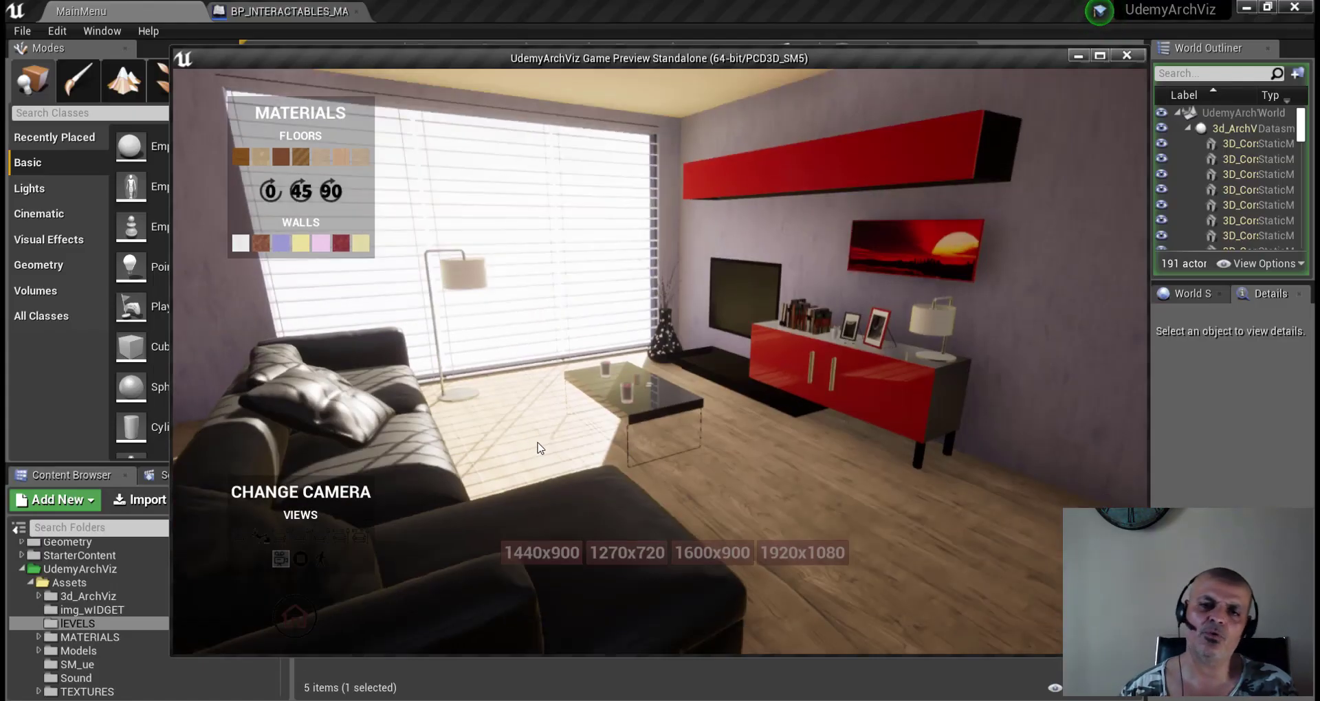
Walk through the door into the media room and start the wall screen's video.
{"action": "left_click", "coordinate": [587, 291]}
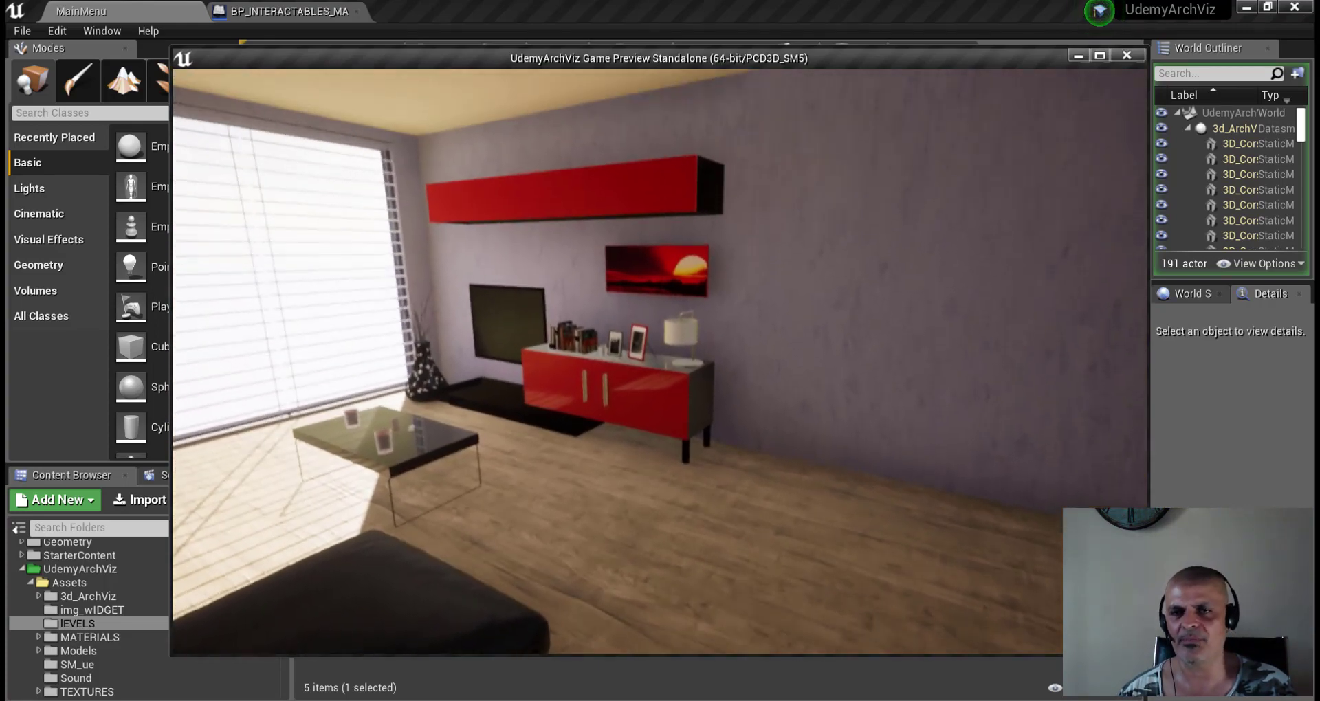
{"action": "key", "text": "w"}
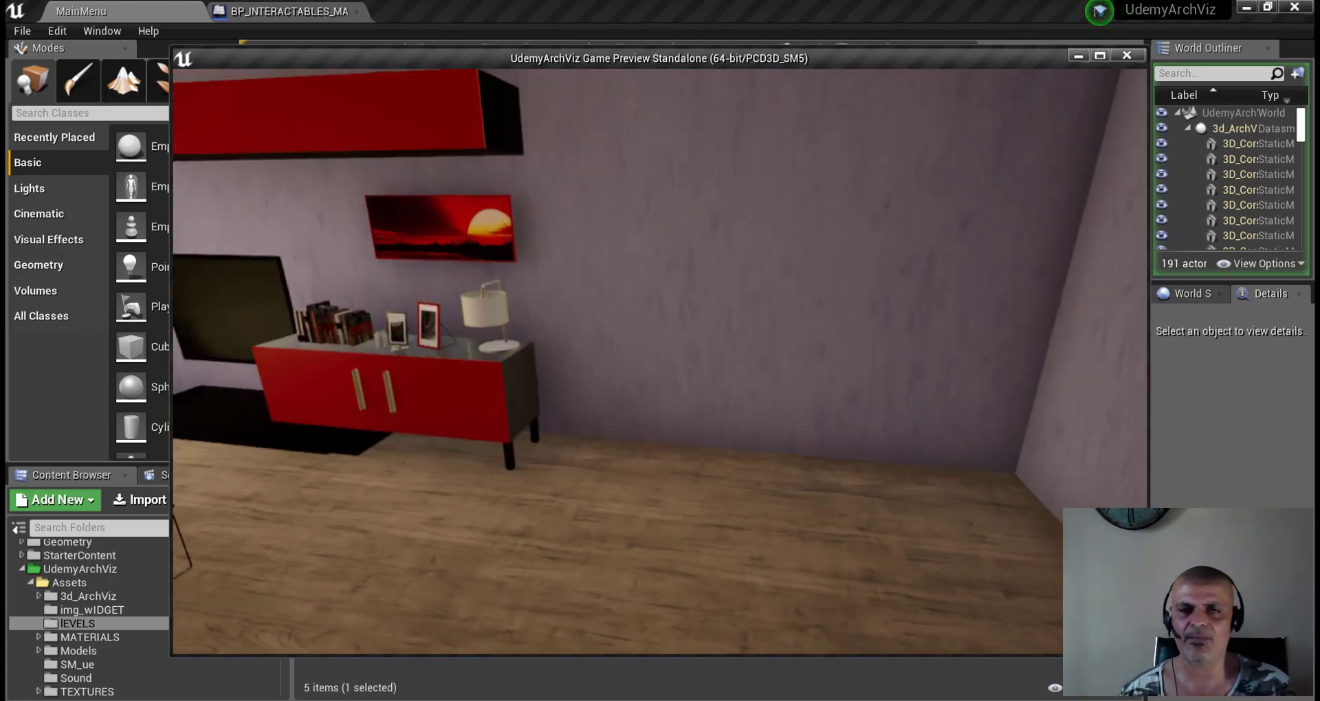
{"action": "key", "text": "w"}
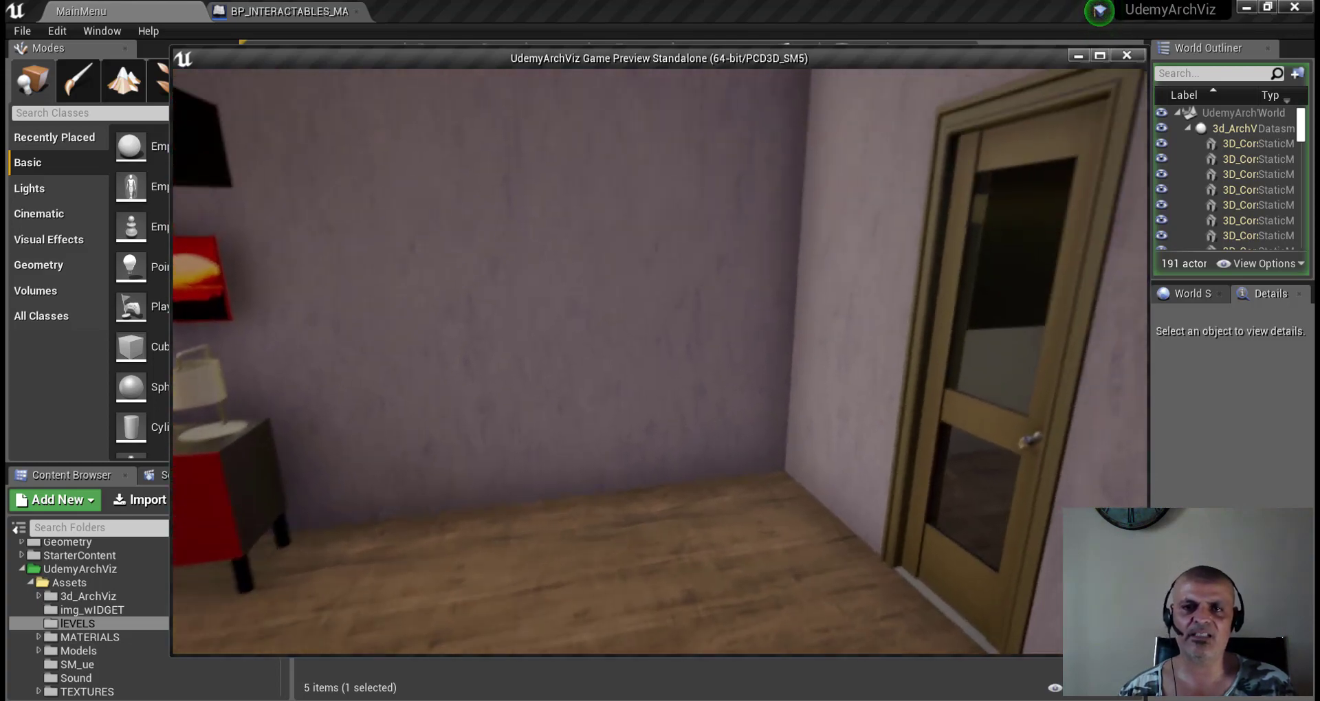
{"action": "key", "text": "w"}
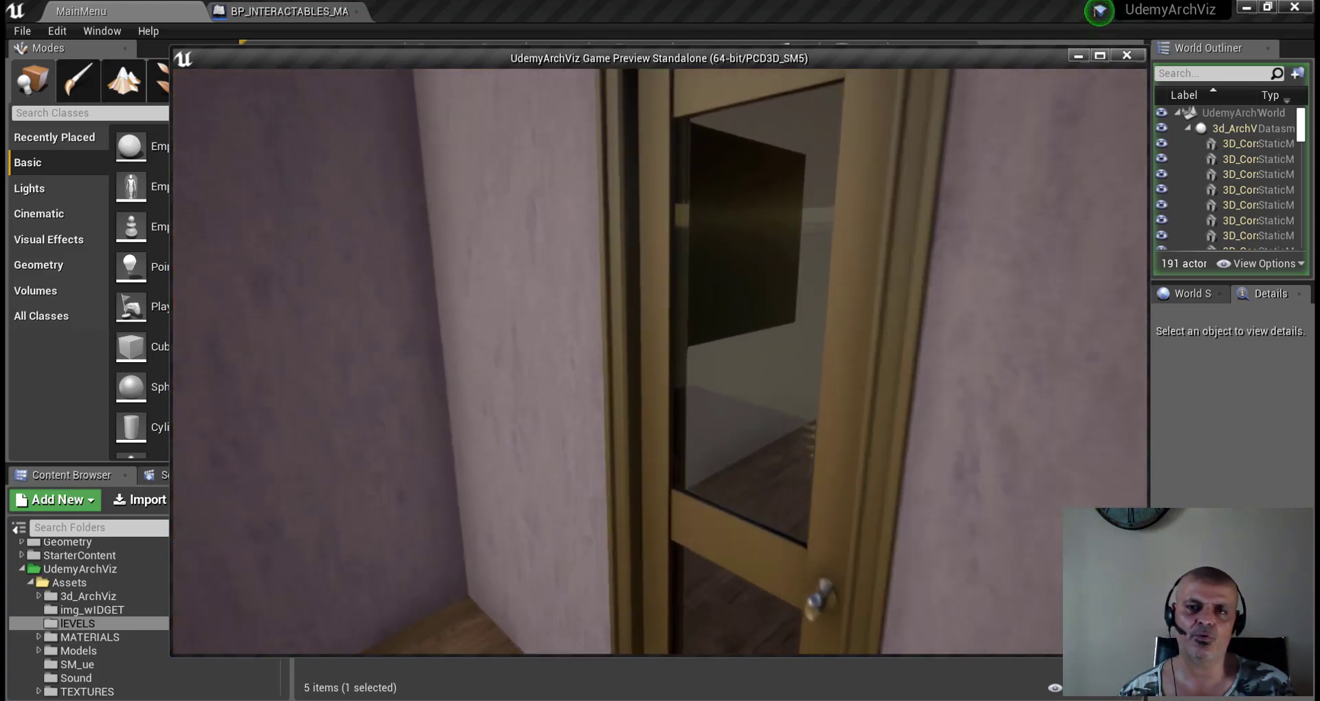
{"action": "key", "text": "w"}
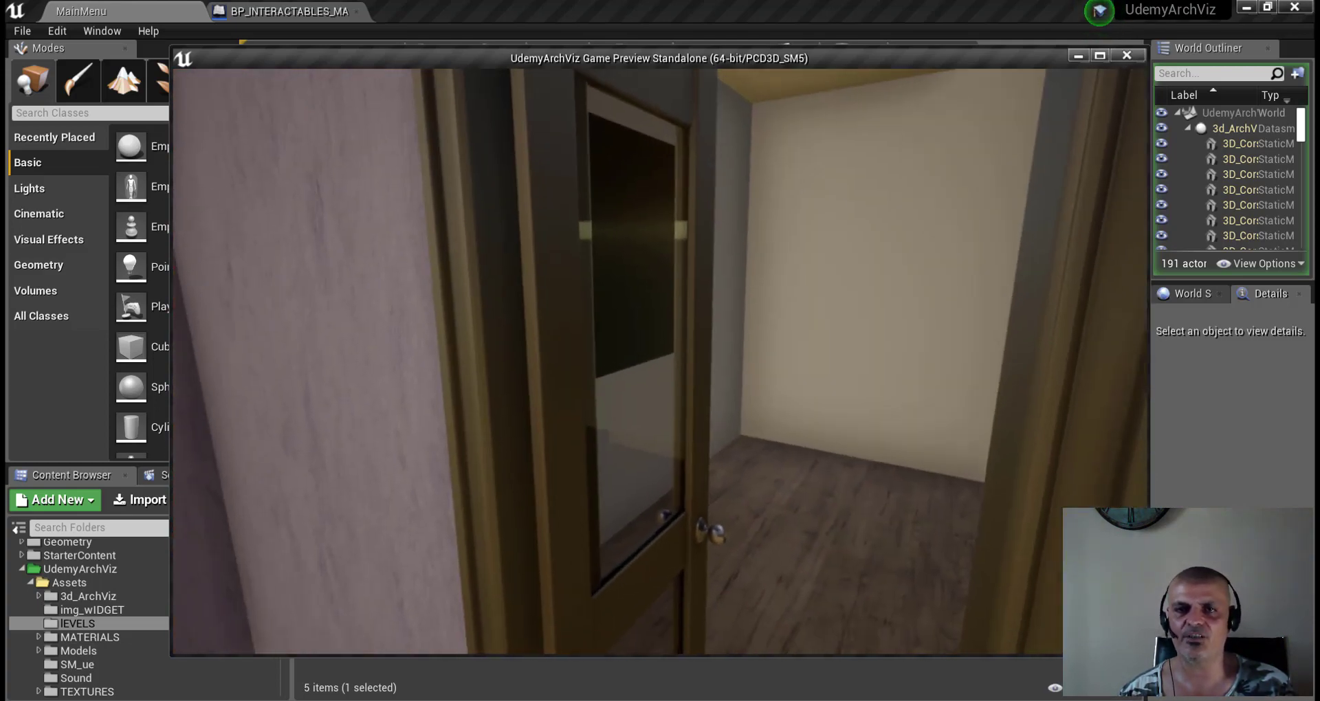
{"action": "key", "text": "w"}
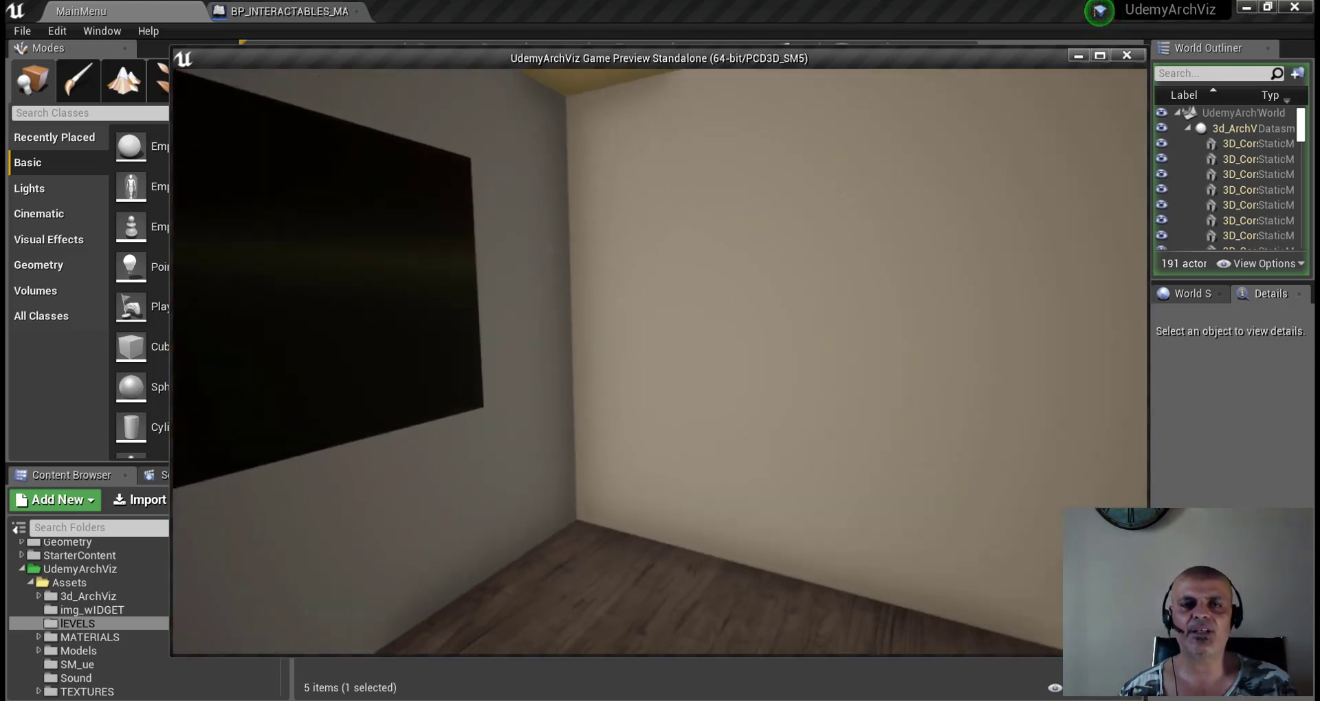
{"action": "key", "text": "e"}
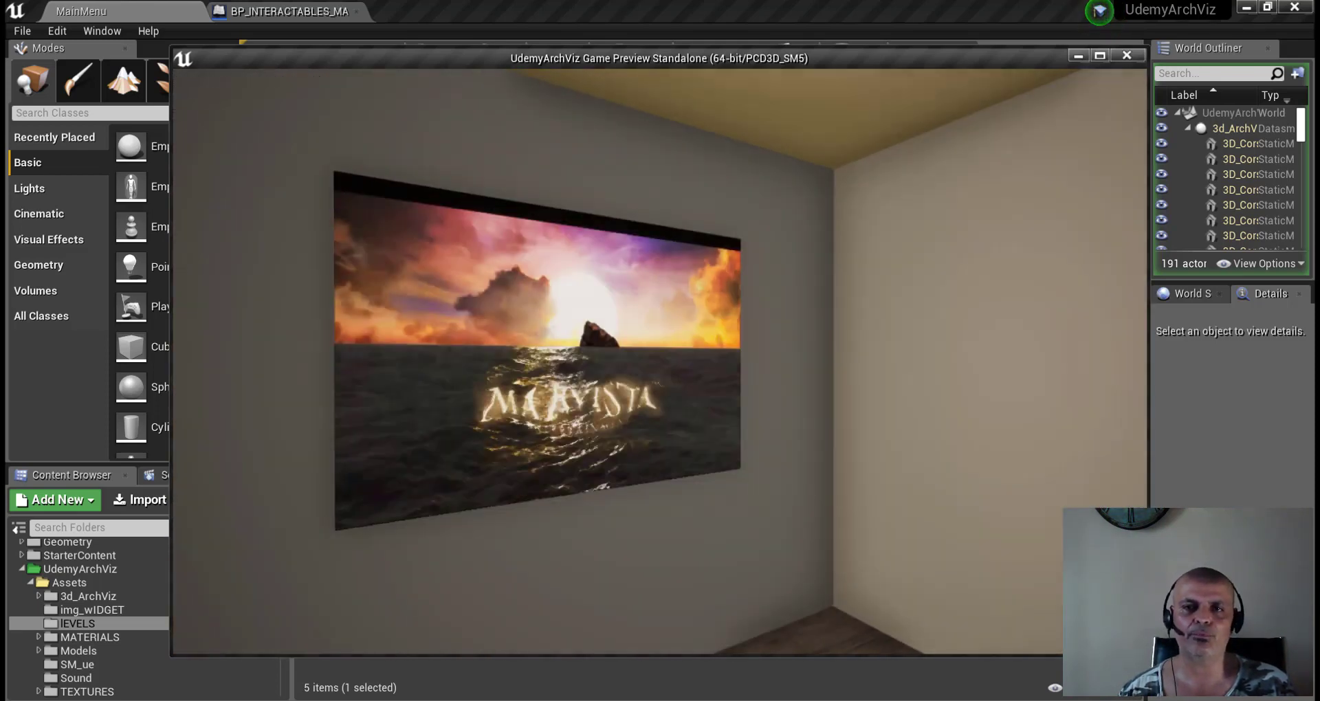
Walk back through the doorway into the living room toward the red cabinet and lamp.
{"action": "key", "text": "e"}
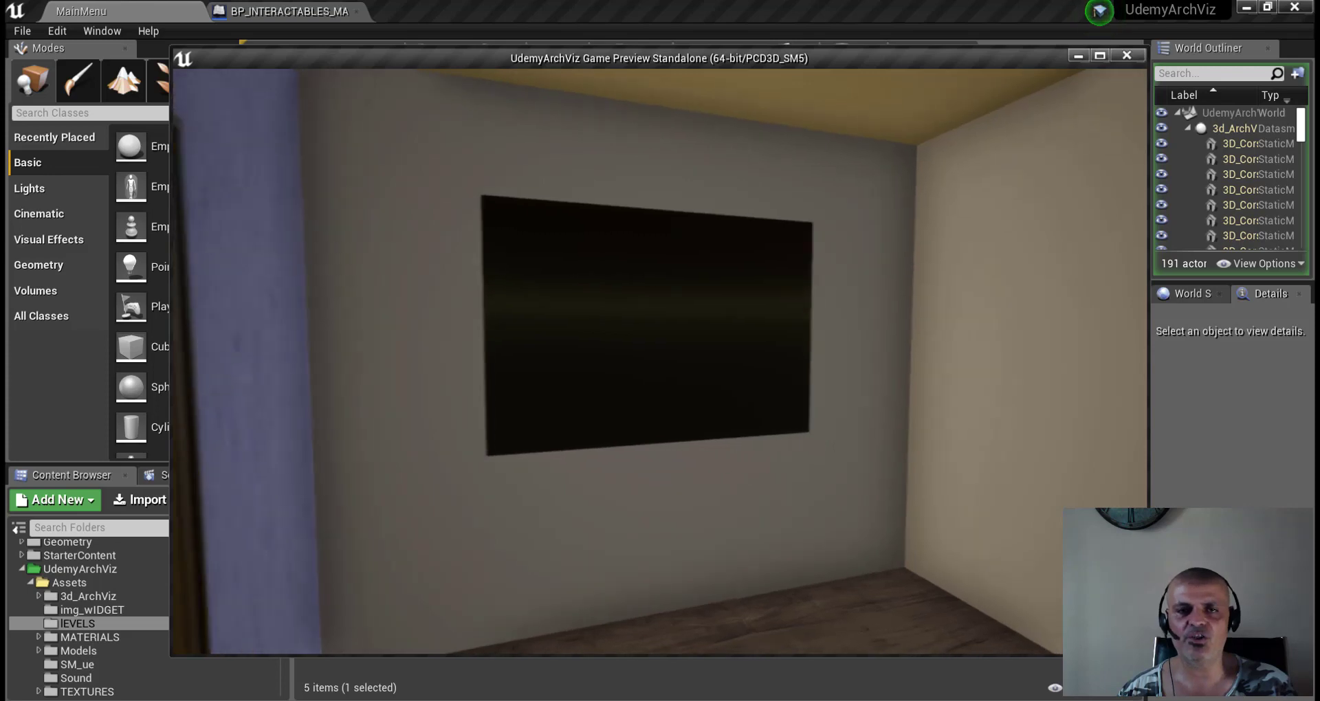
{"action": "key", "text": "Left"}
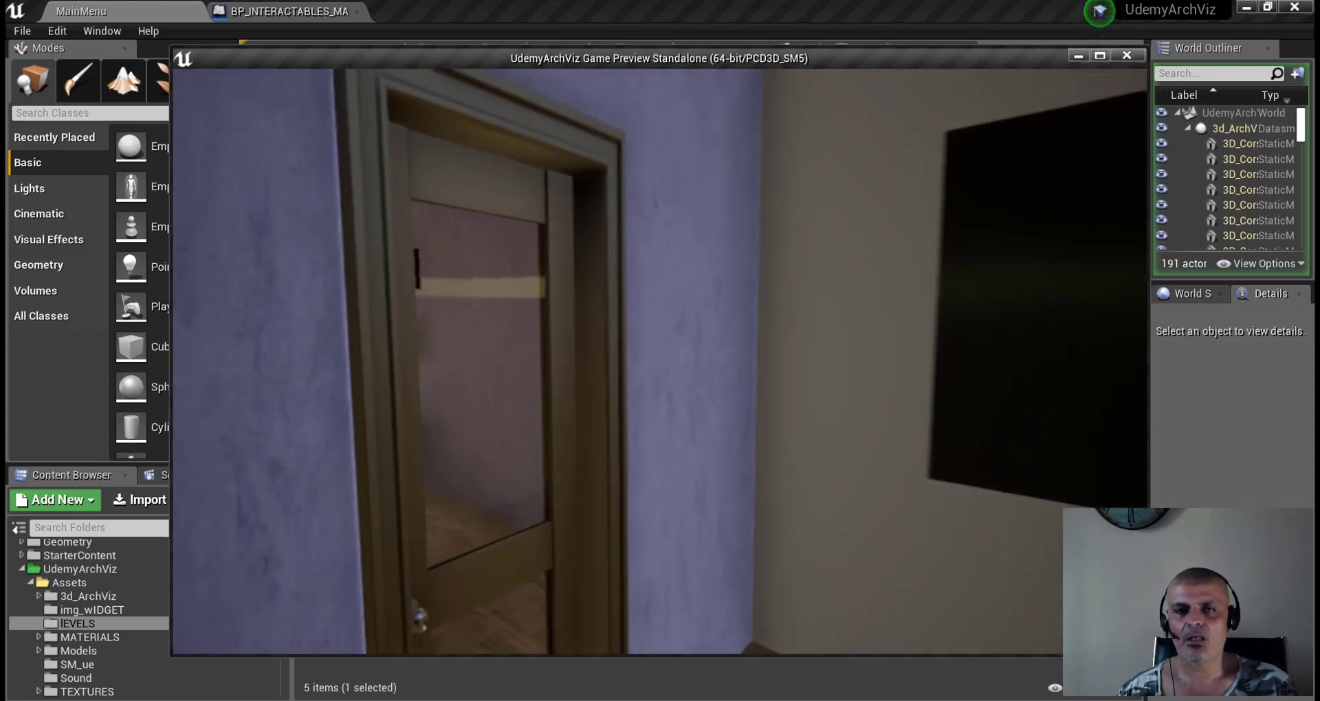
{"action": "key", "text": "e"}
{"action": "key", "text": "Up"}
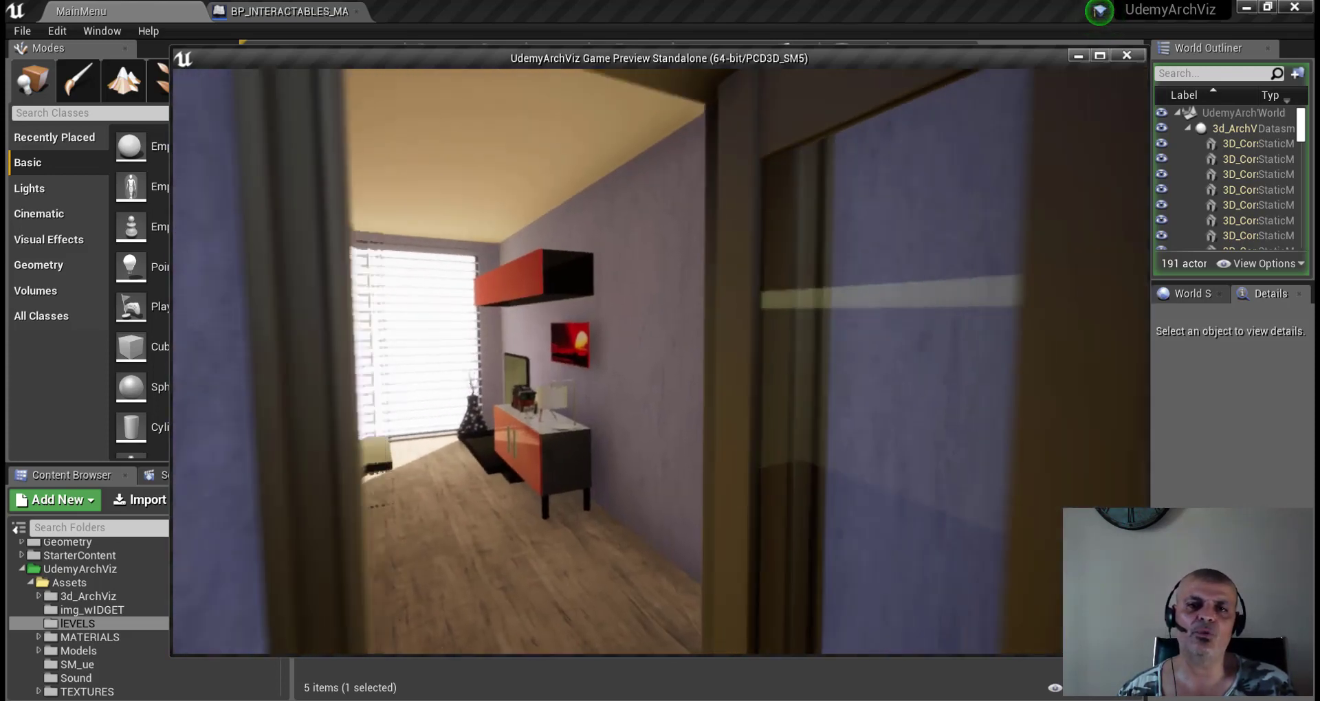
{"action": "key", "text": "Up"}
{"action": "key", "text": "Left"}
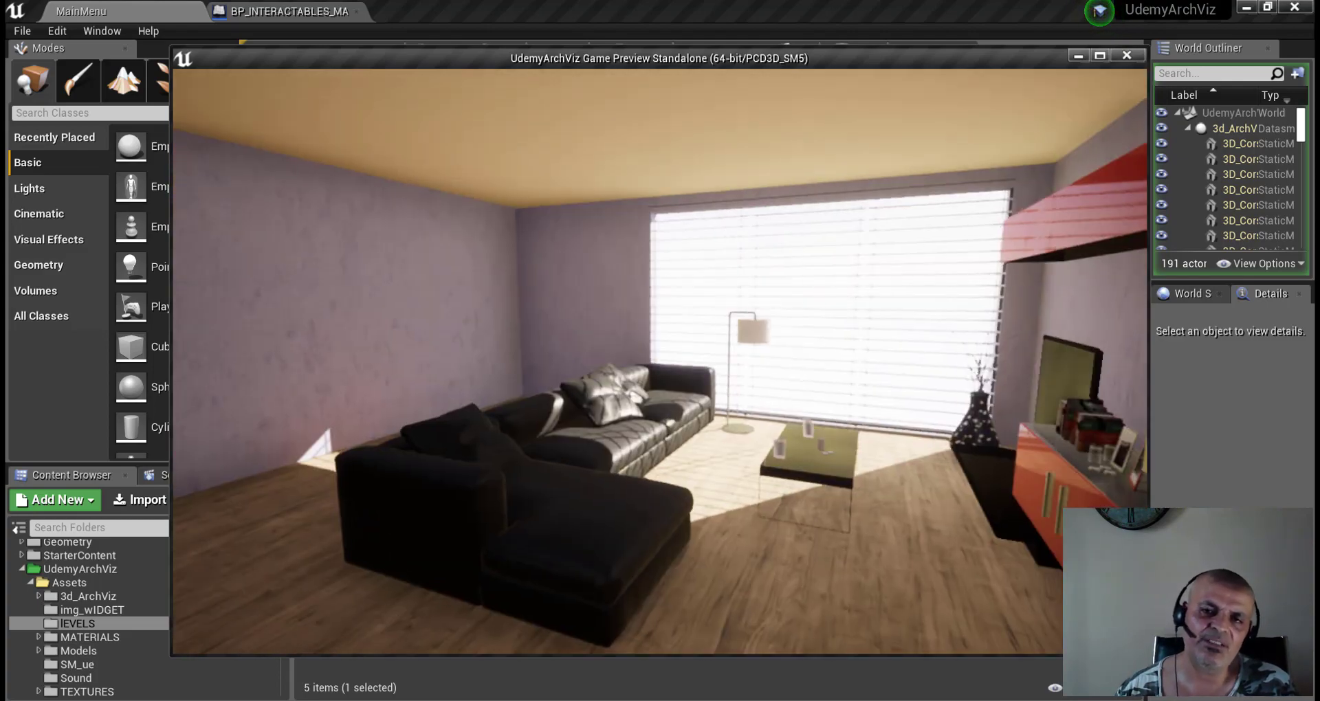
{"action": "key", "text": "Right"}
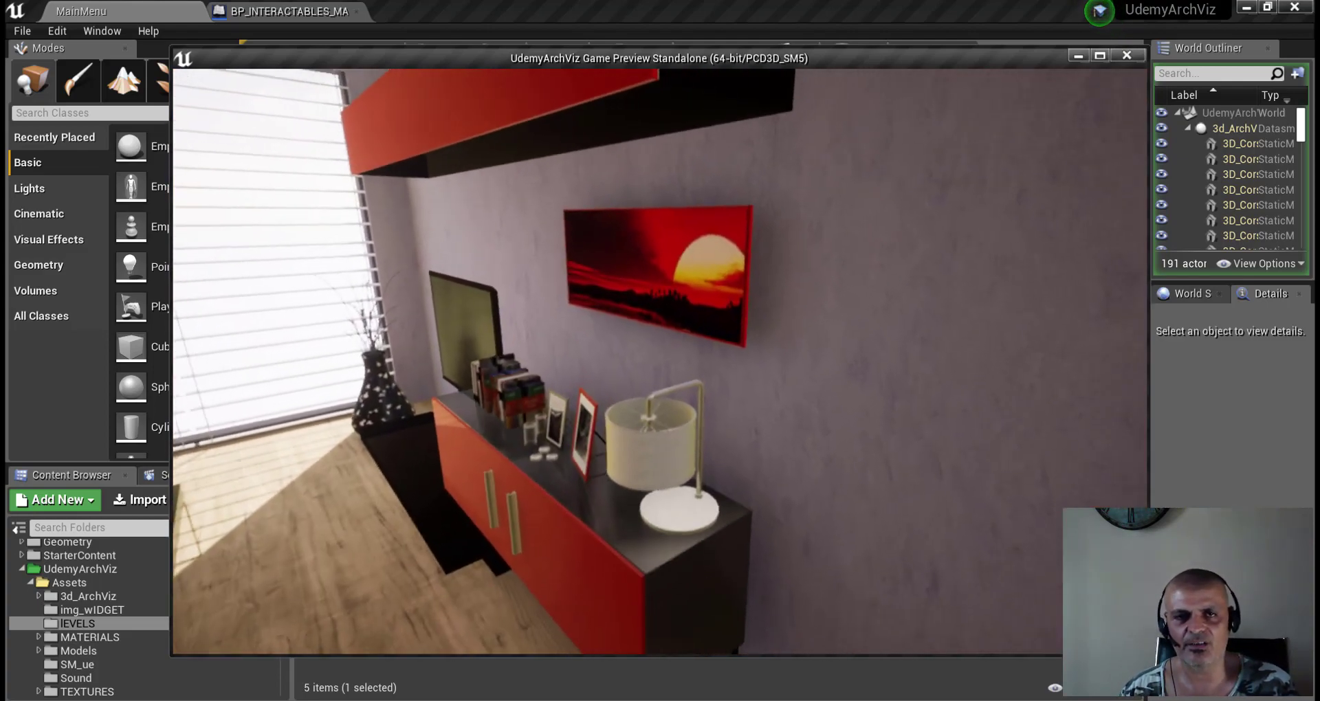
Approach the red cabinet and switch the desk lamp on and off.
{"action": "key", "text": "Up"}
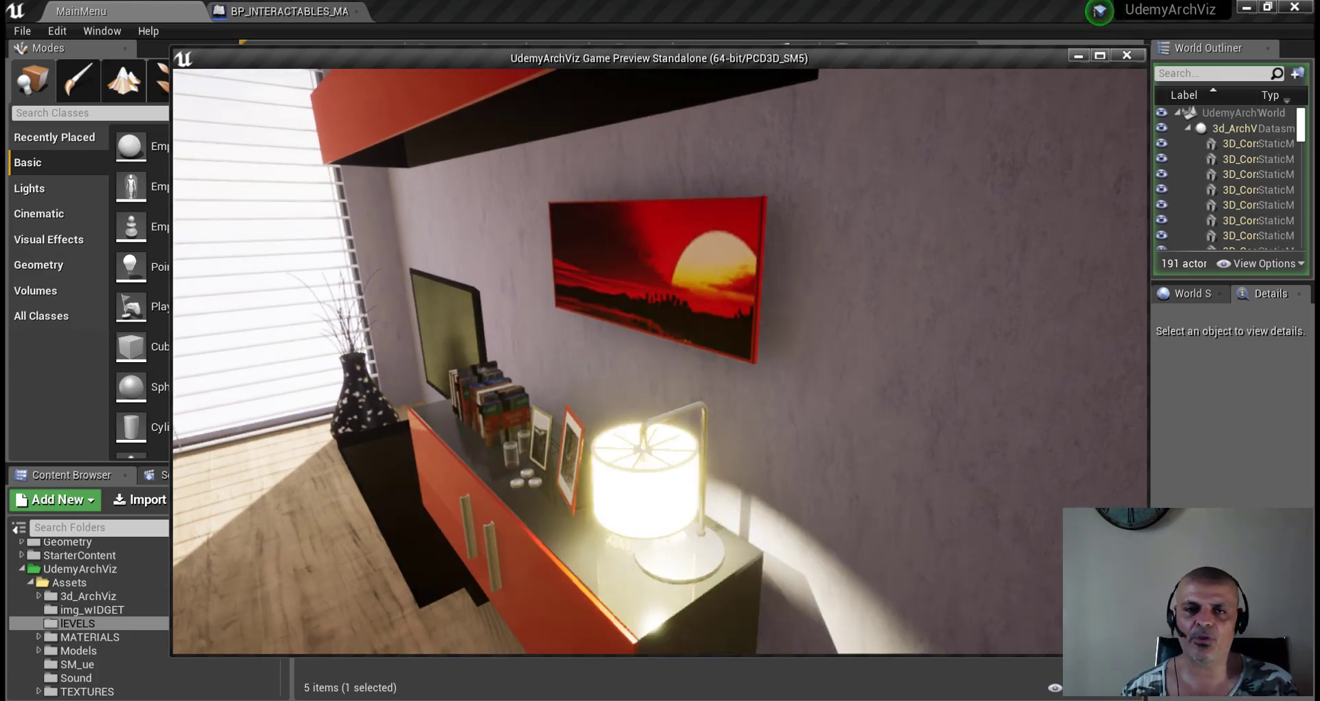
{"action": "key", "text": "e"}
{"action": "key", "text": "e"}
{"action": "key", "text": "e"}
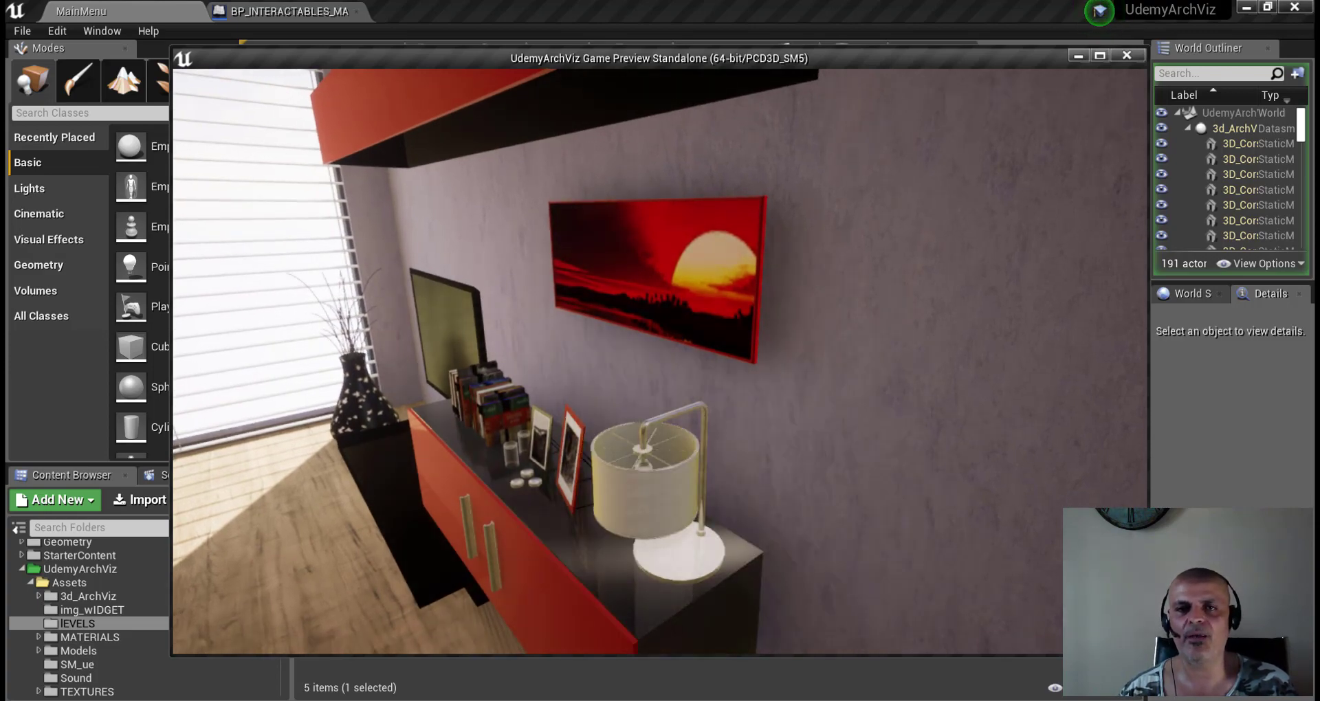
{"action": "key", "text": "Down"}
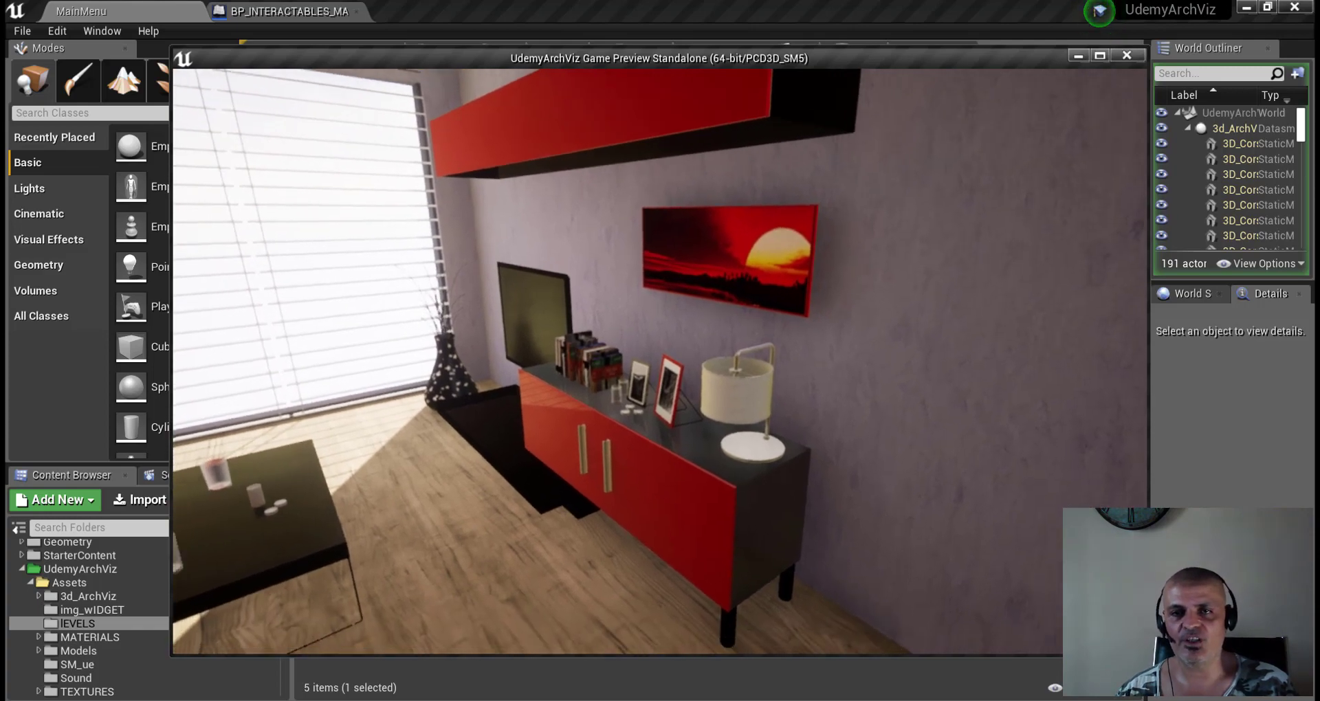
Switch the cabinet to black with glowing edges and open and close its doors.
{"action": "key", "text": "w"}
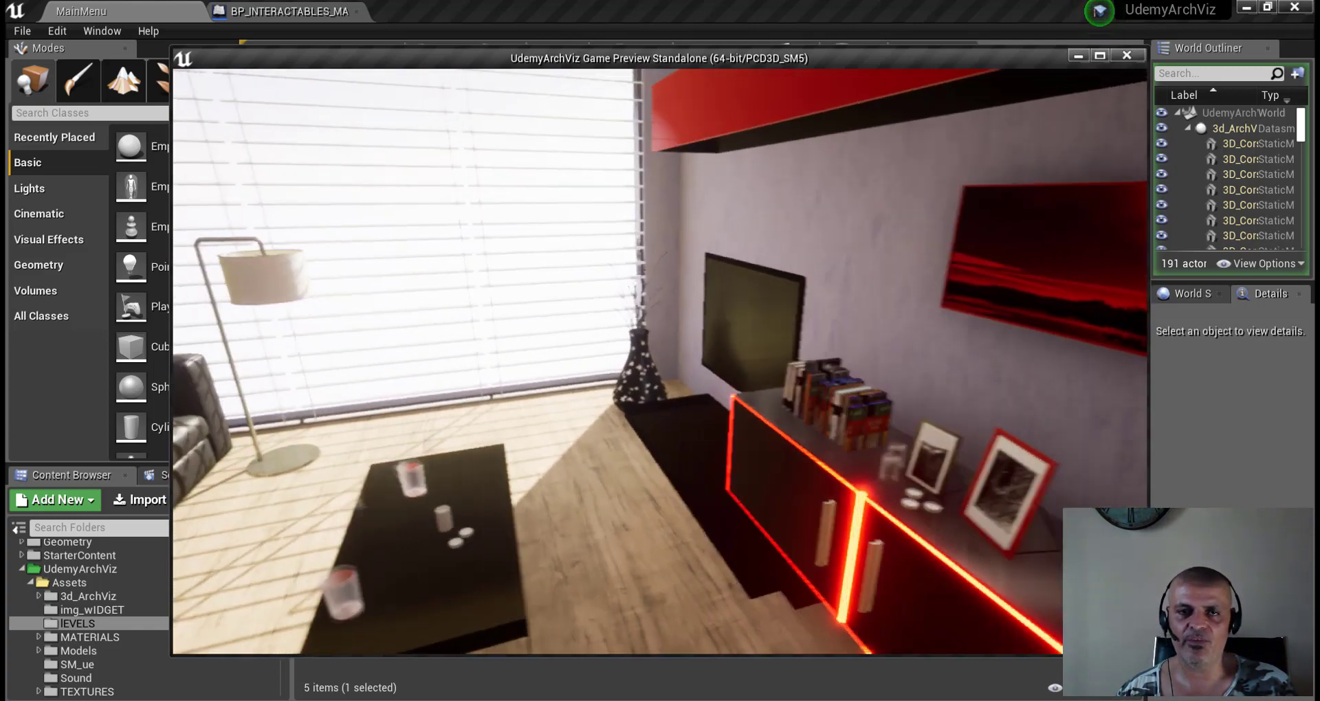
{"action": "key", "text": "e"}
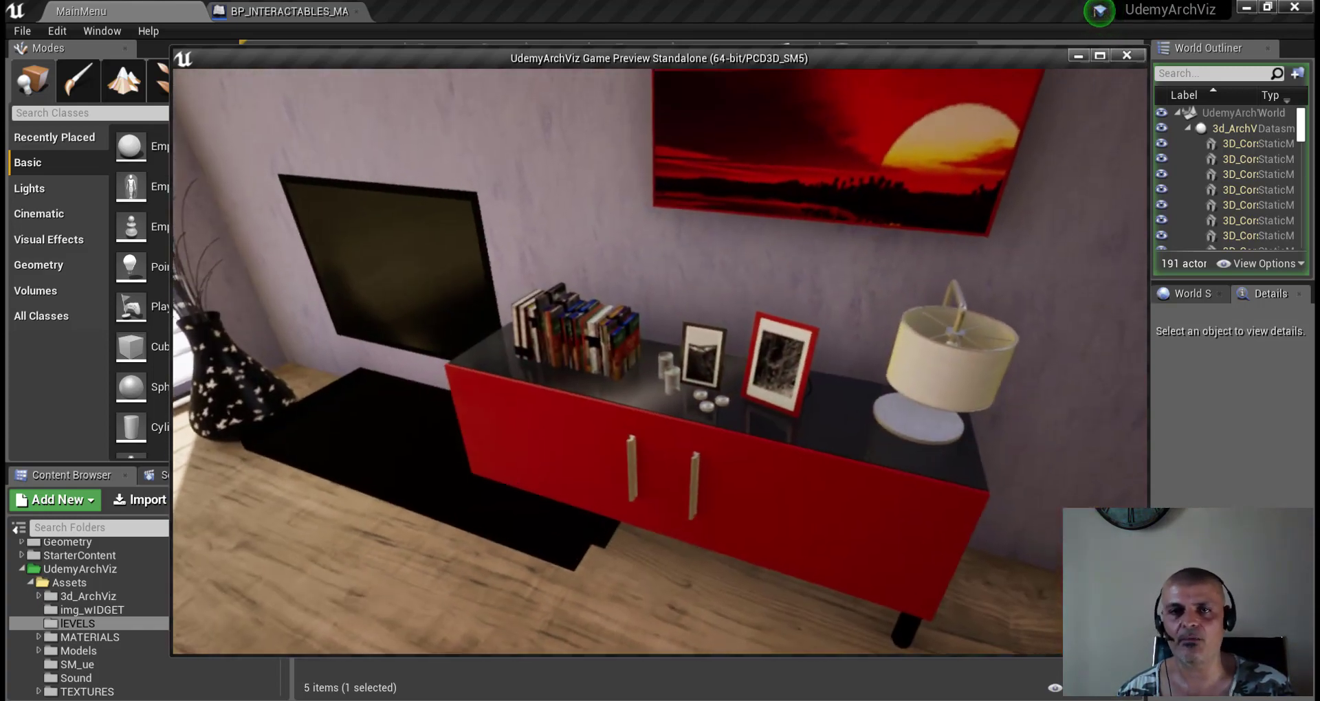
{"action": "key", "text": "e"}
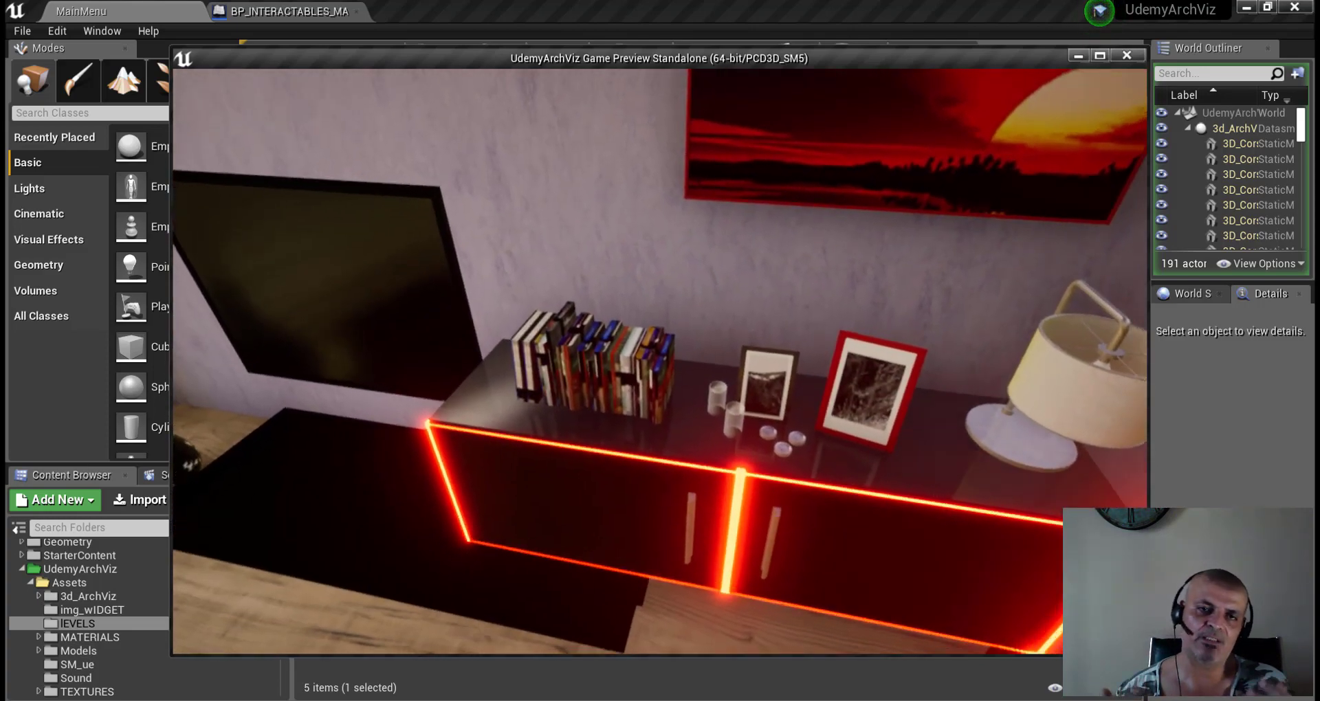
{"action": "key", "text": "s"}
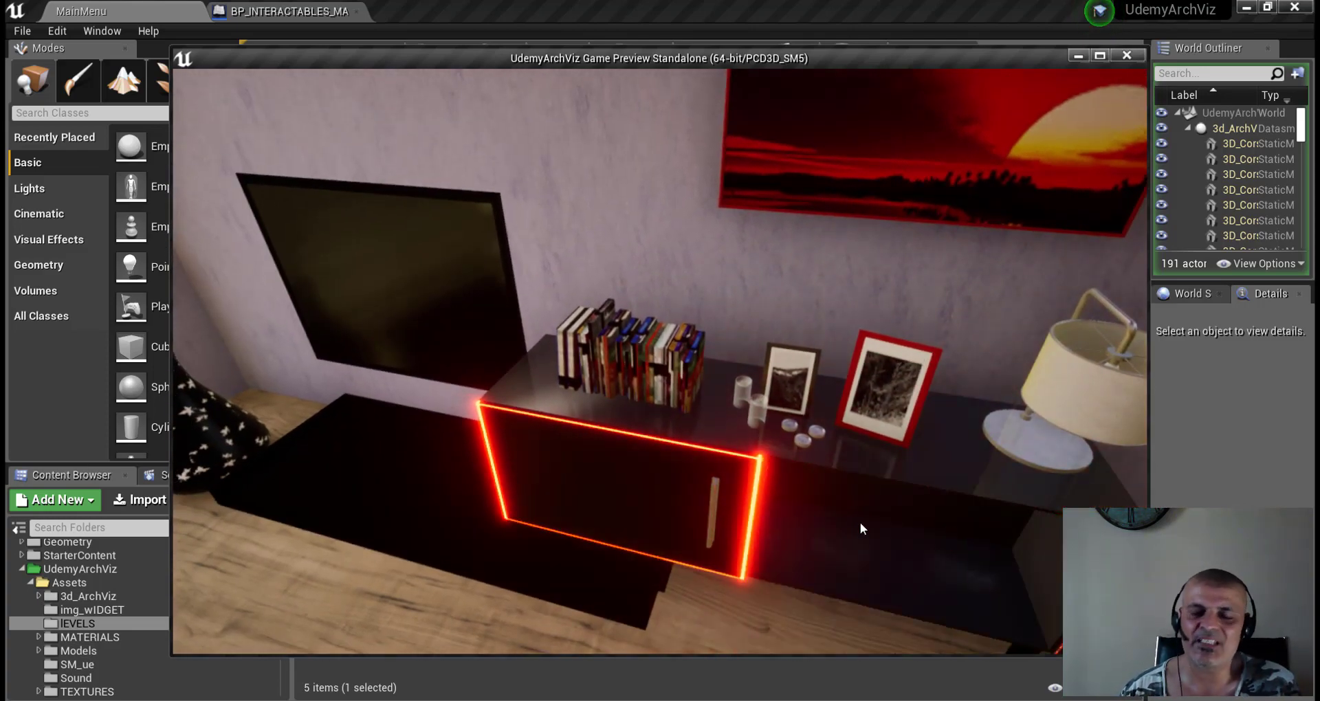
{"action": "left_click", "coordinate": [694, 422]}
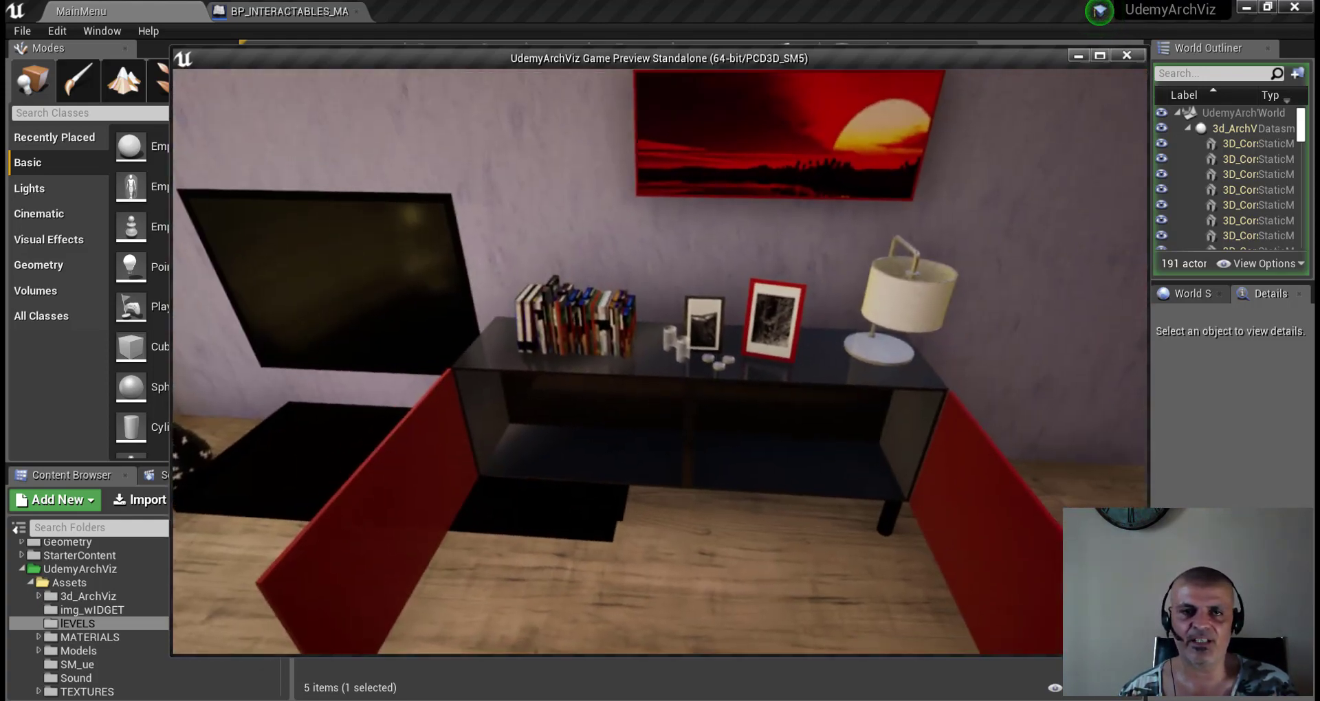
{"action": "left_click", "coordinate": [772, 605]}
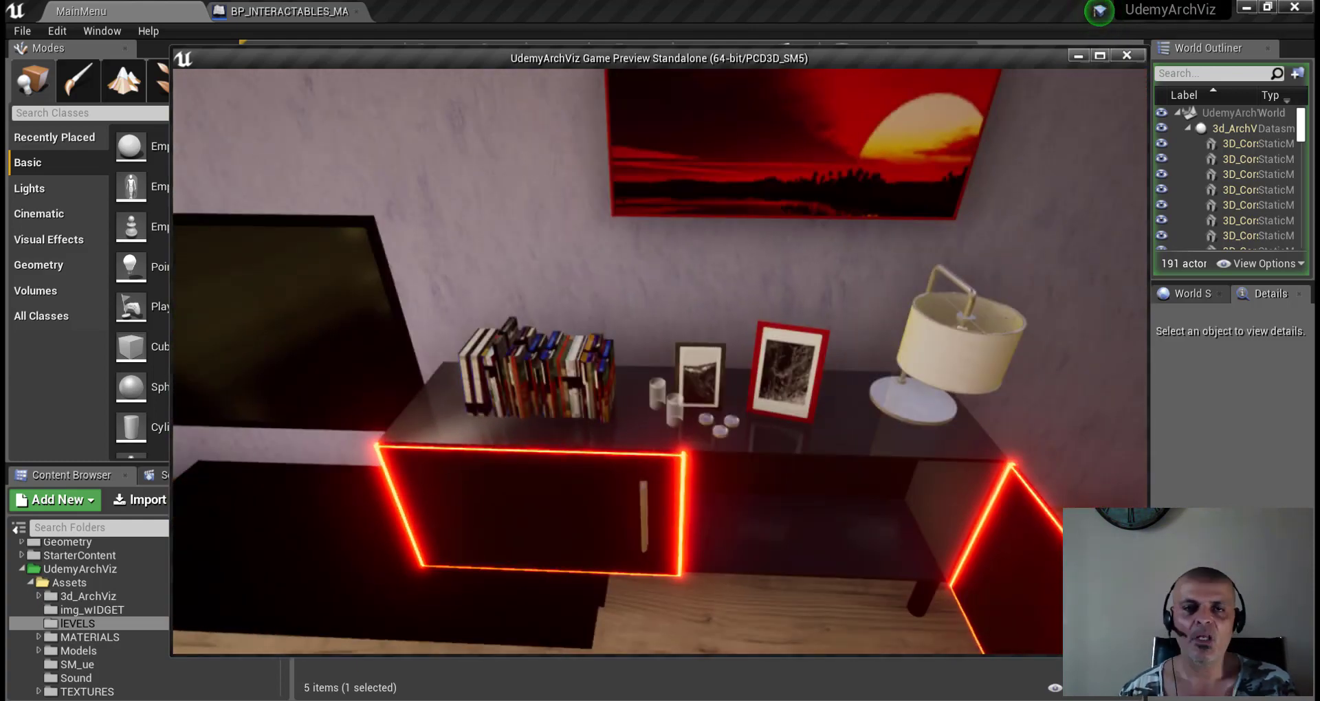
{"action": "key", "text": "w"}
{"action": "key", "text": "s"}
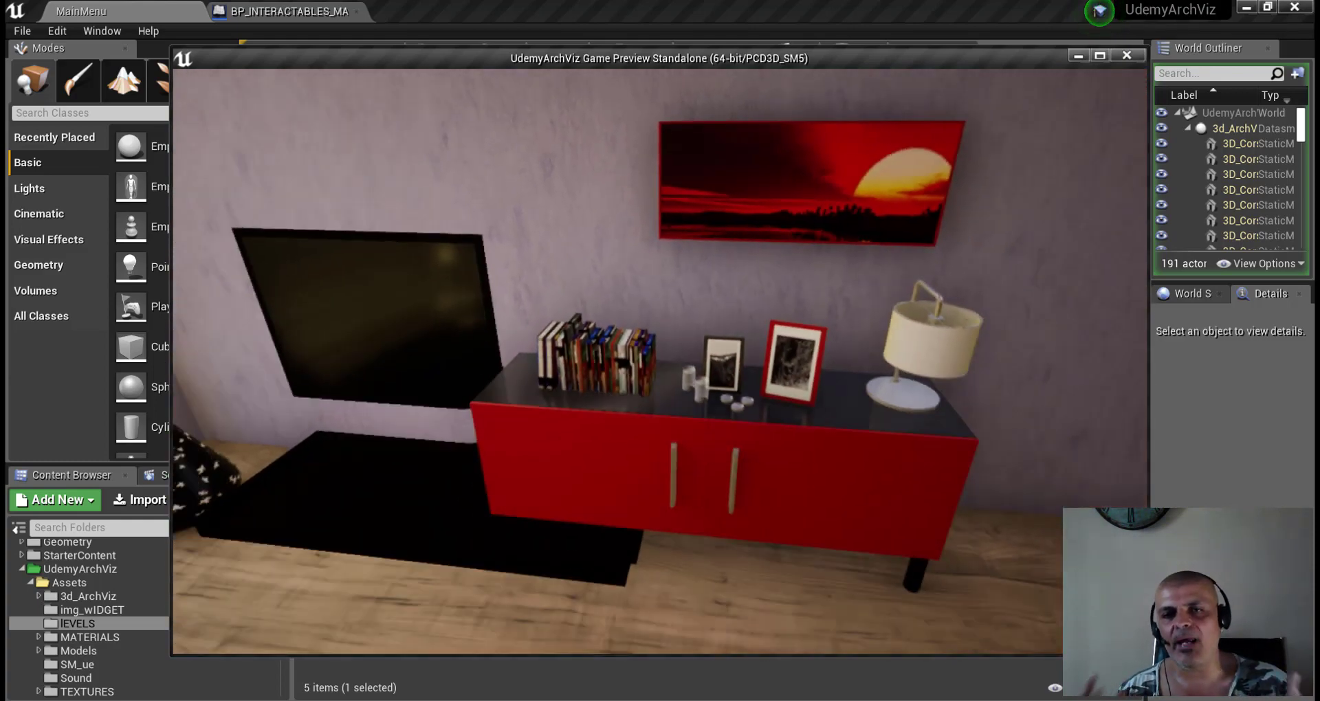
{"action": "mouse_move", "coordinate": [863, 442]}
{"action": "left_mouse_down"}
{"action": "mouse_move", "coordinate": [619, 440]}
{"action": "mouse_move", "coordinate": [356, 562]}
{"action": "left_mouse_up"}
Toggle the sofa between red and black patterned leather, ending on black.
{"action": "key", "text": "w"}
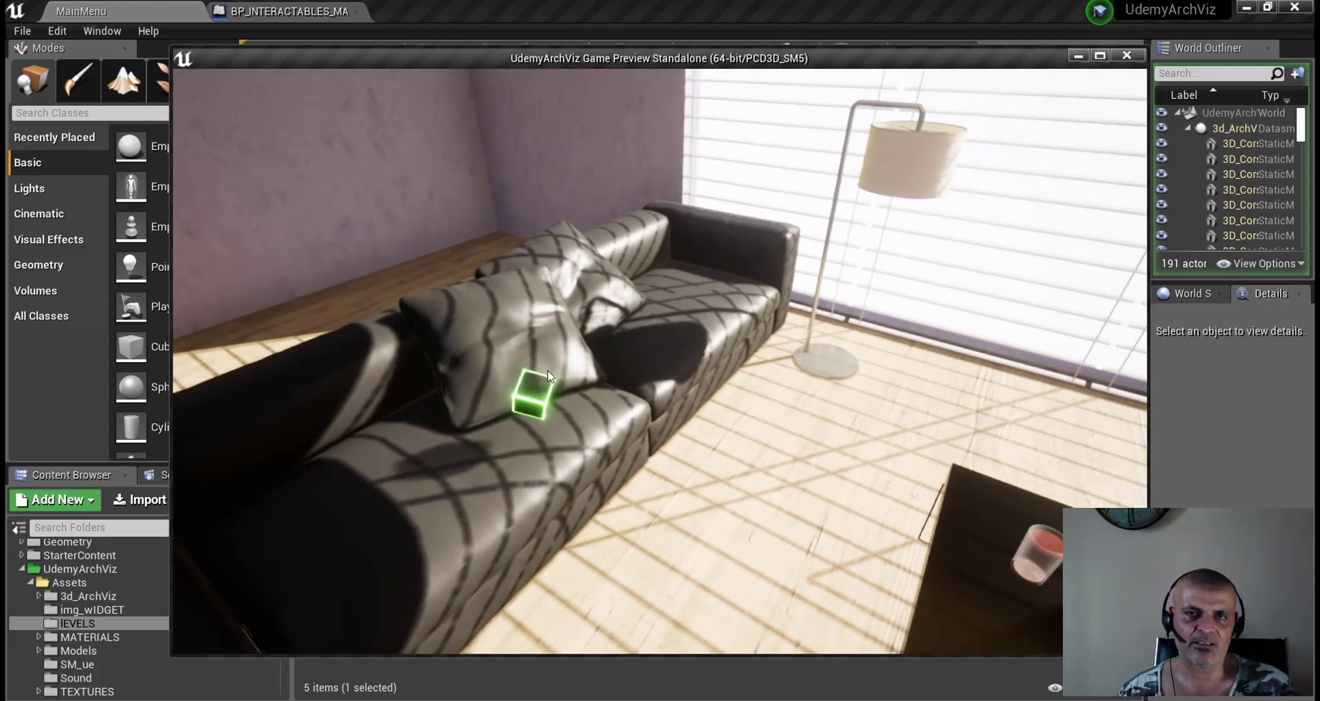
{"action": "left_click", "coordinate": [544, 383]}
{"action": "left_click", "coordinate": [540, 397]}
{"action": "left_click", "coordinate": [537, 407]}
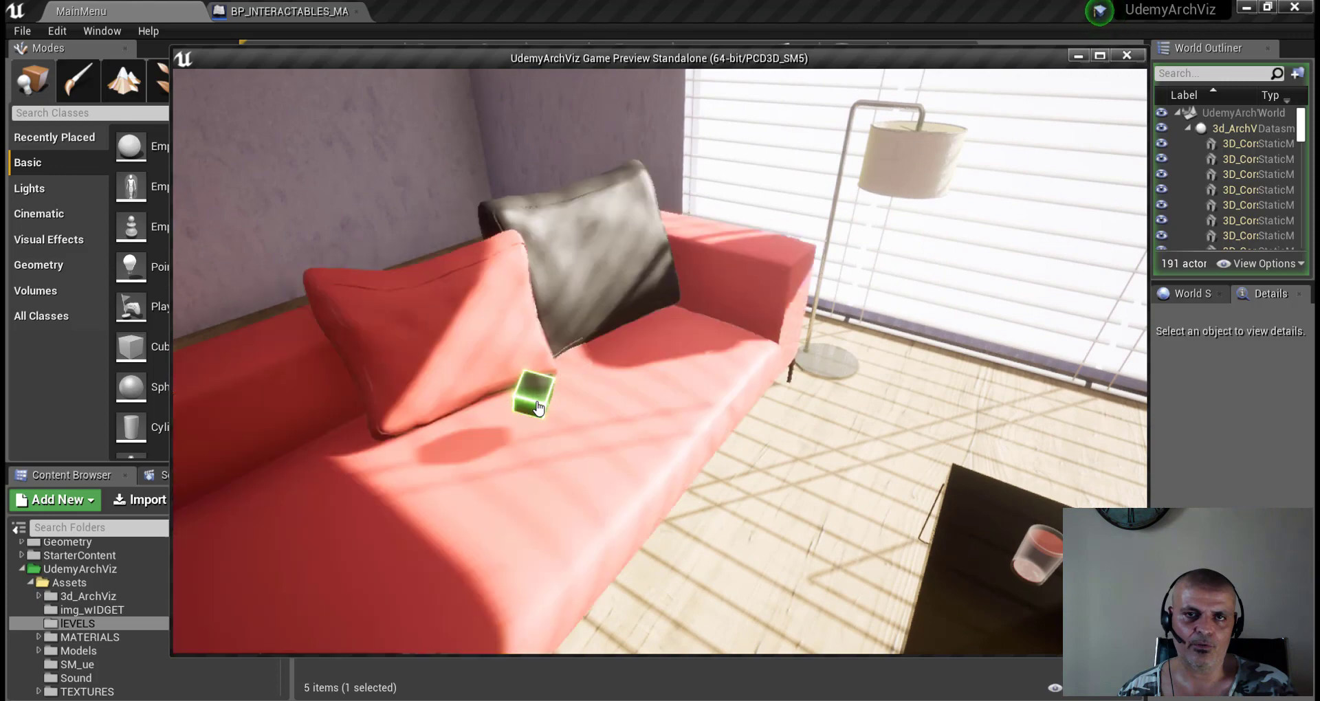
{"action": "left_click", "coordinate": [537, 407]}
{"action": "key", "text": "s"}
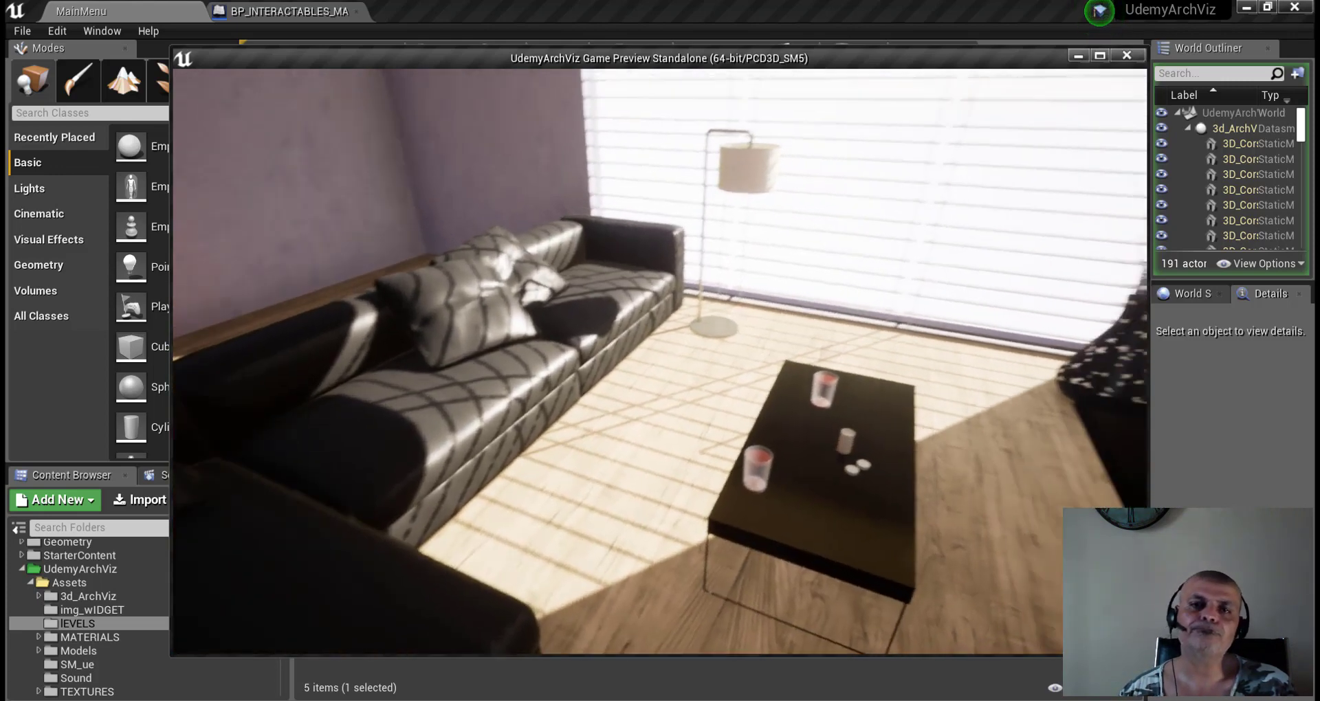
Give the floor orange-red wood planks at a 45° angle from the materials menu.
{"action": "left_click_drag", "start_coordinate": [824, 89], "coordinate": [1010, 87]}
{"action": "key", "text": "m"}
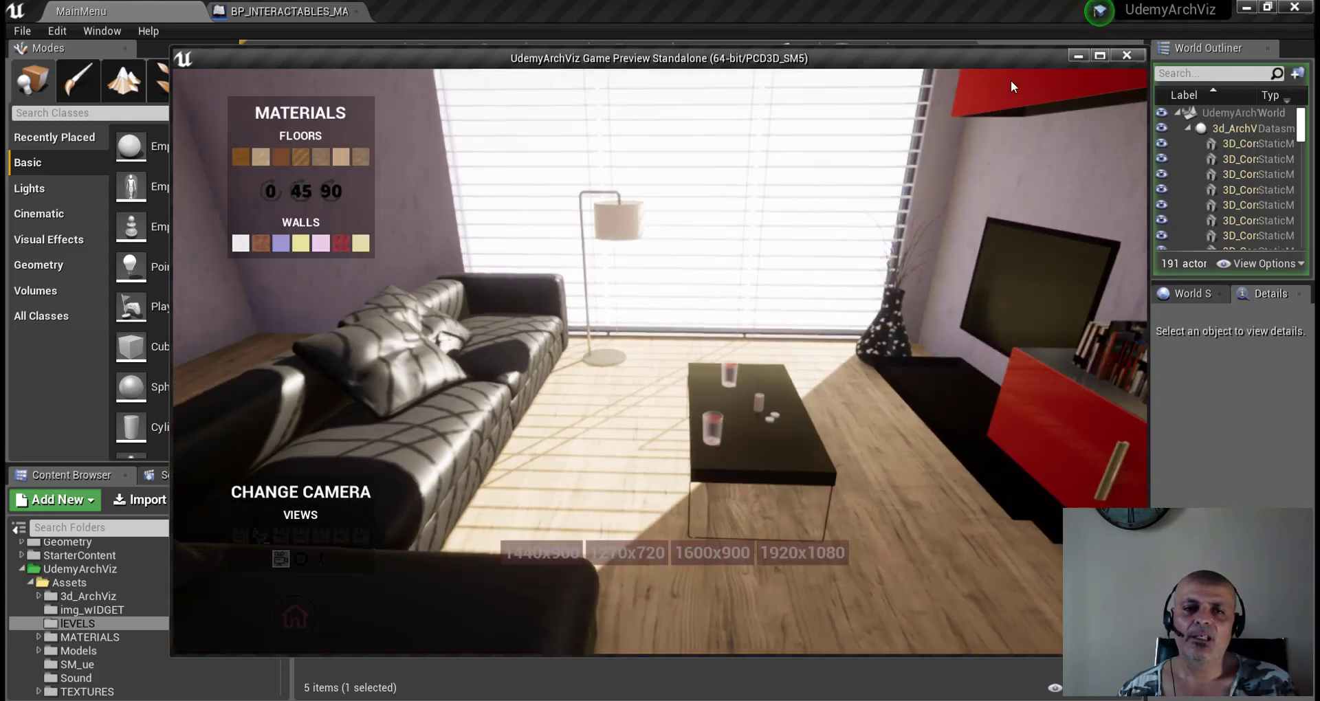
{"action": "left_click", "coordinate": [282, 158]}
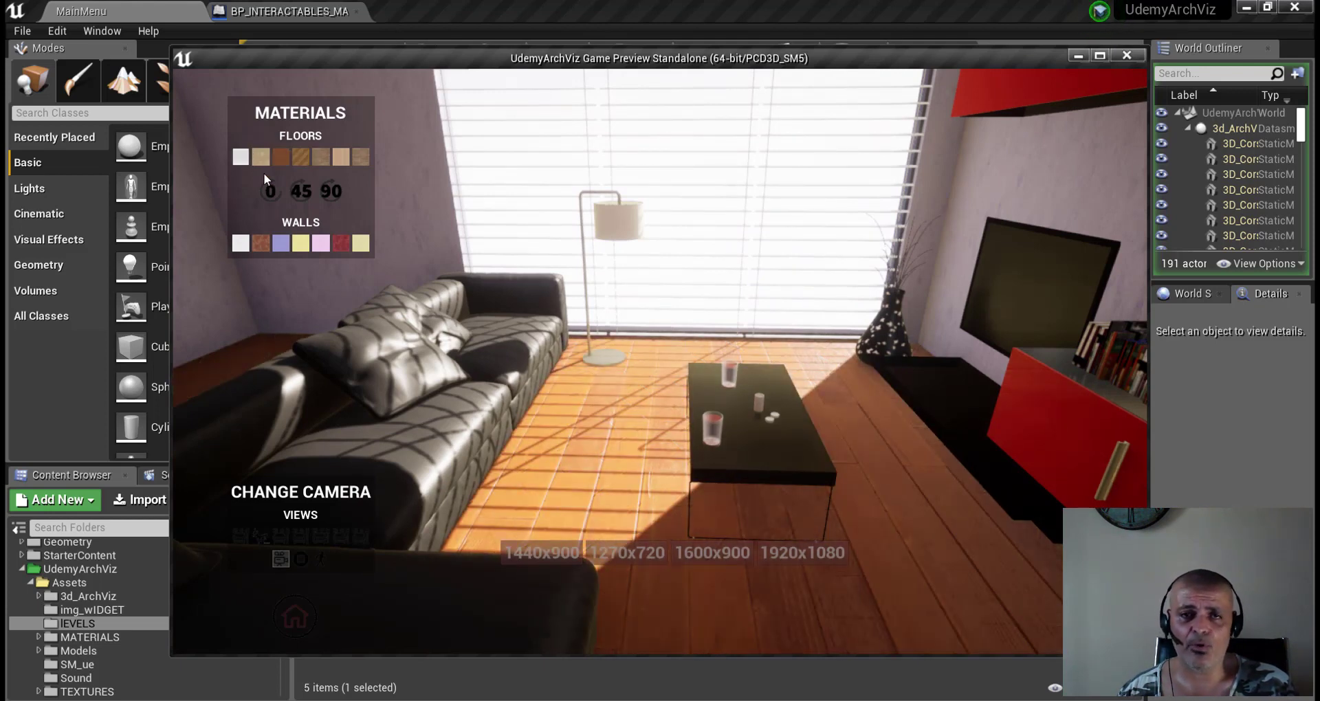
{"action": "left_click", "coordinate": [303, 198]}
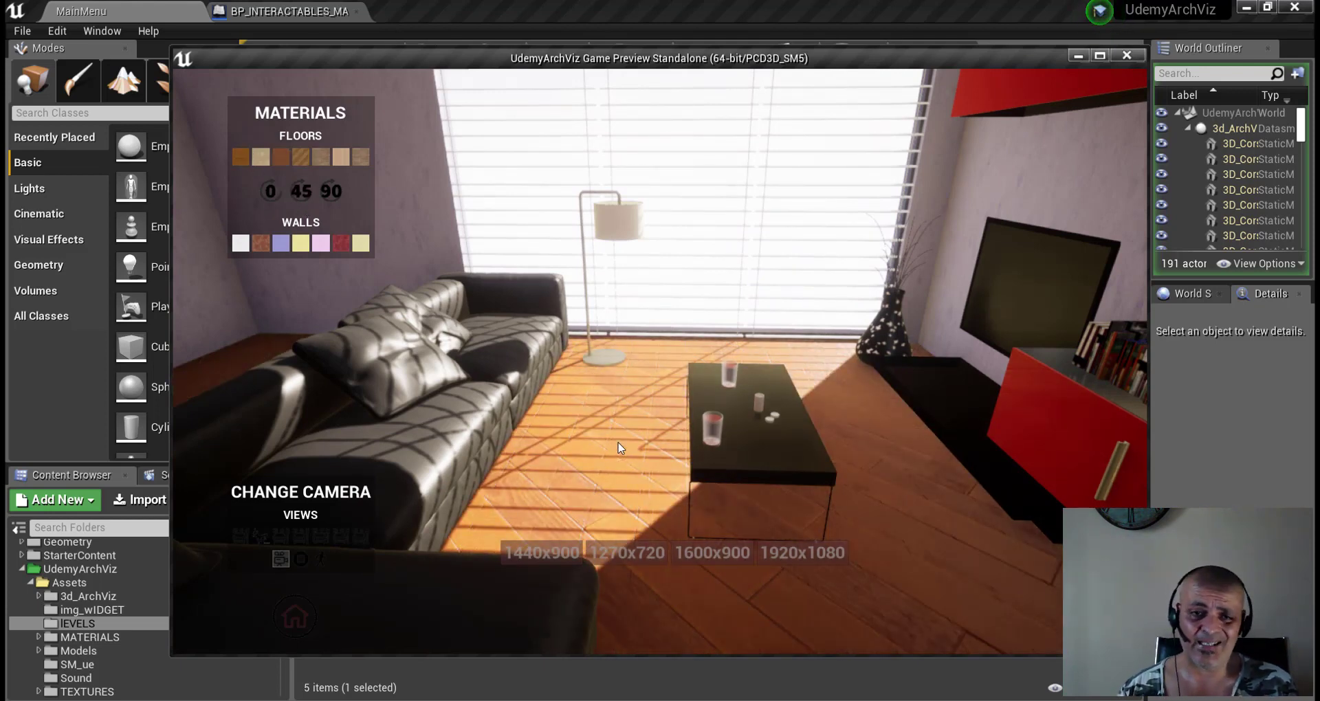
{"action": "left_click_drag", "start_coordinate": [303, 198], "coordinate": [481, 199]}
{"action": "key", "text": "m"}
{"action": "key", "text": "s"}
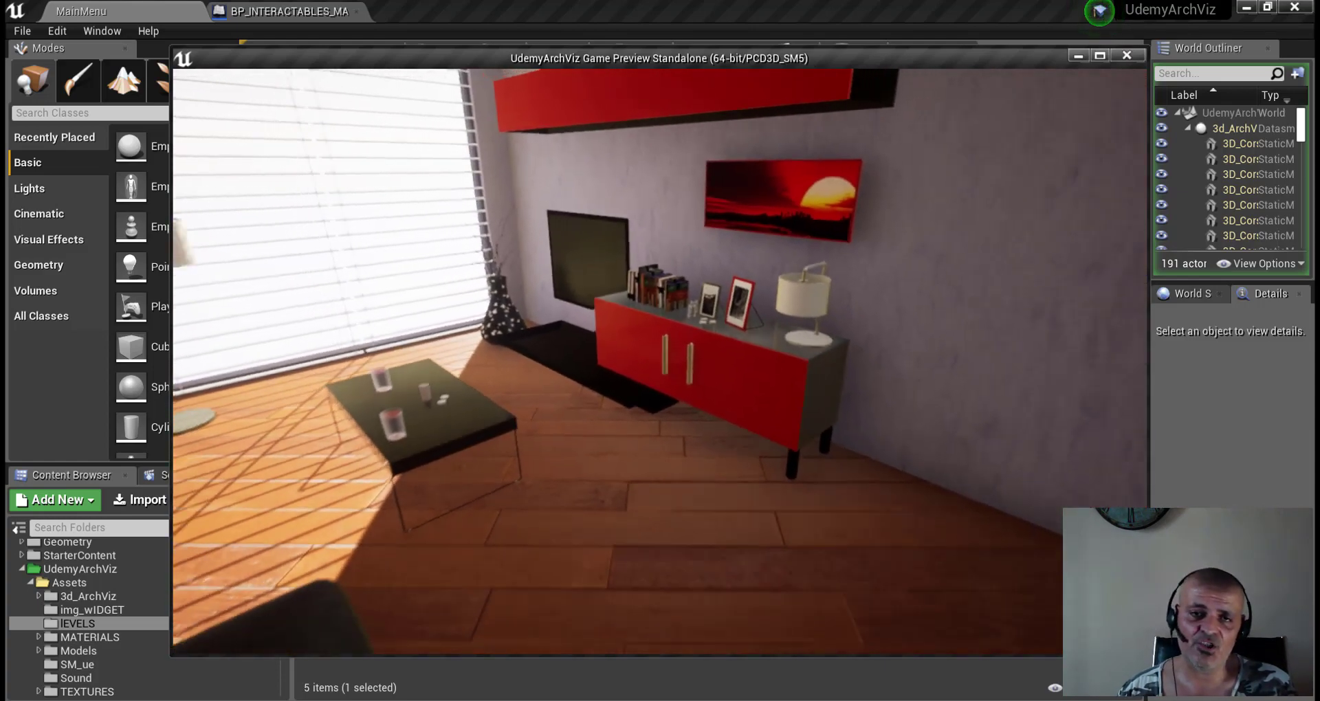
Walk through the corner doorway into the beige-walled media room and start the TV's video.
{"action": "key", "text": "m"}
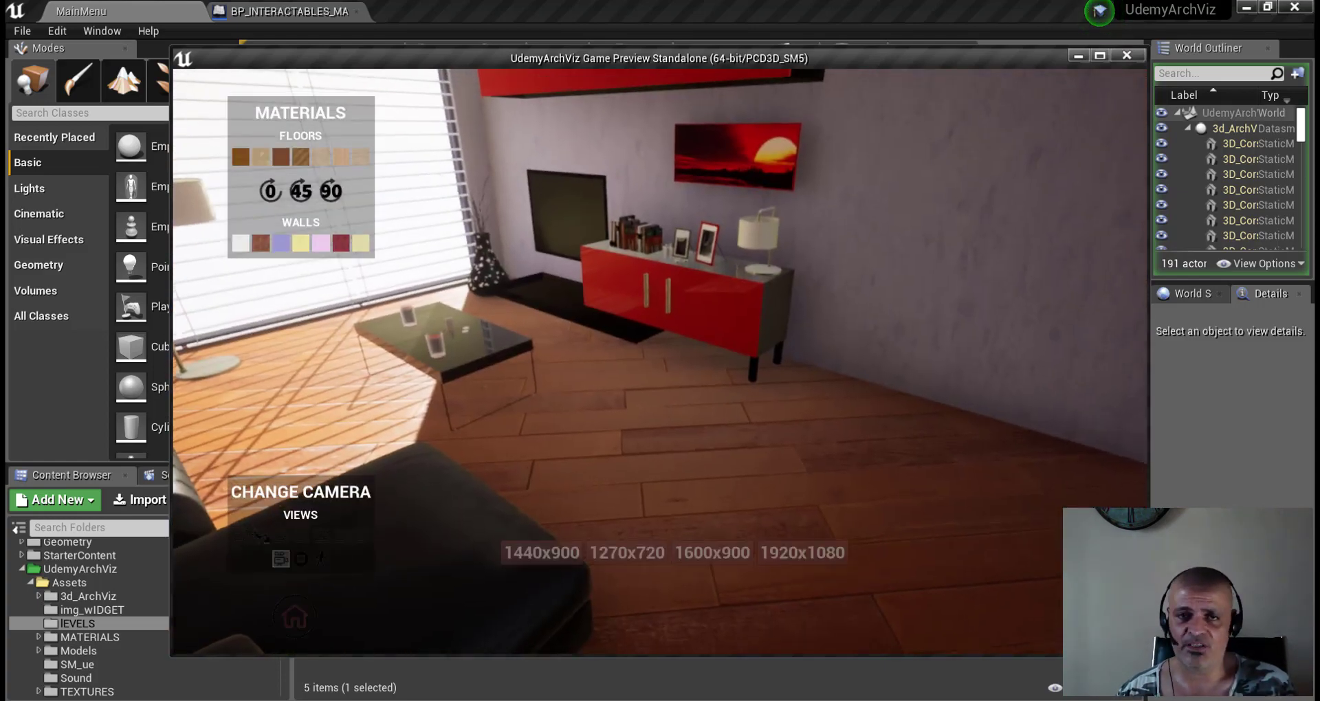
{"action": "key", "text": "m"}
{"action": "key", "text": "w"}
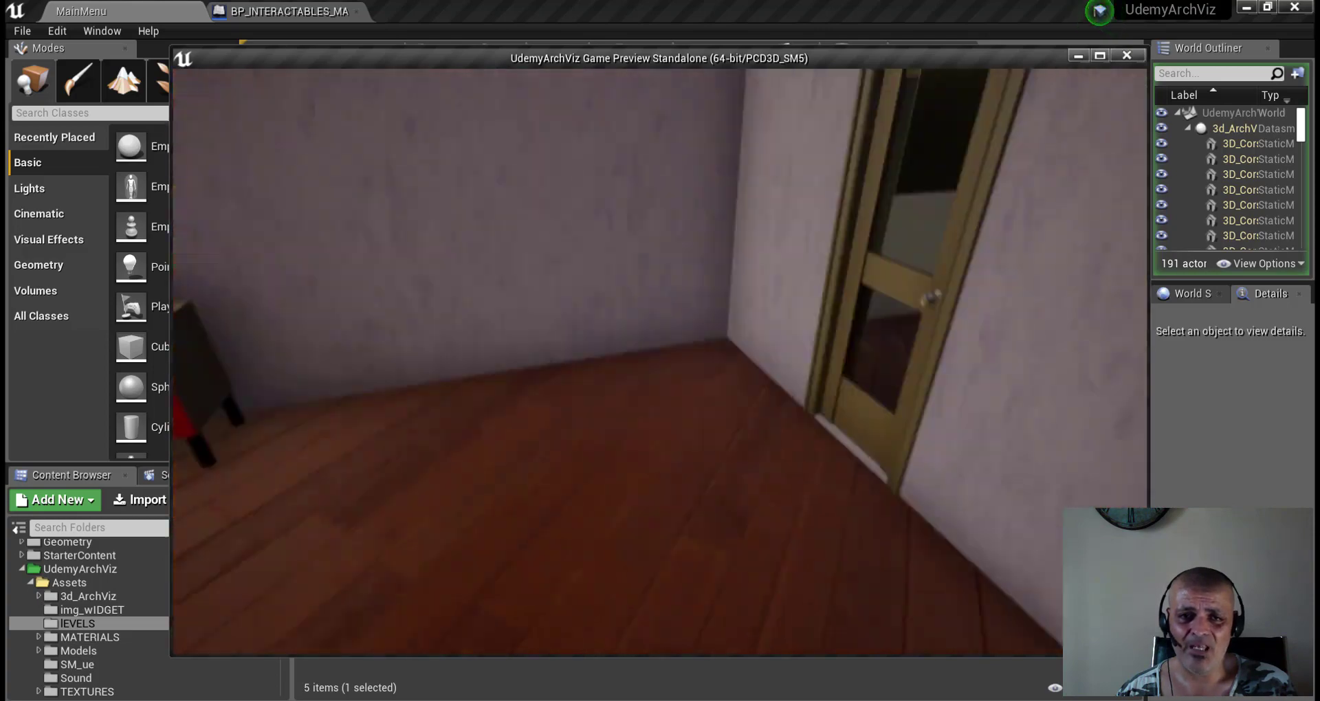
{"action": "key", "text": "w"}
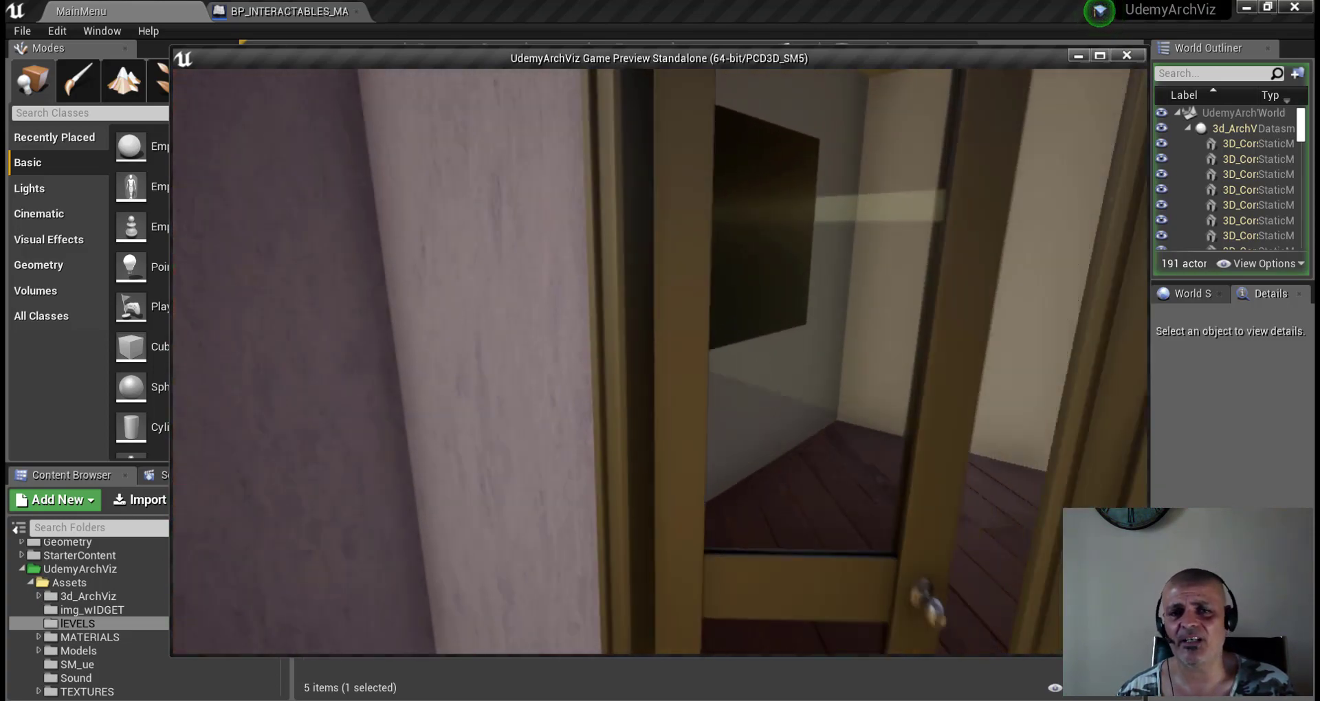
{"action": "key", "text": "w"}
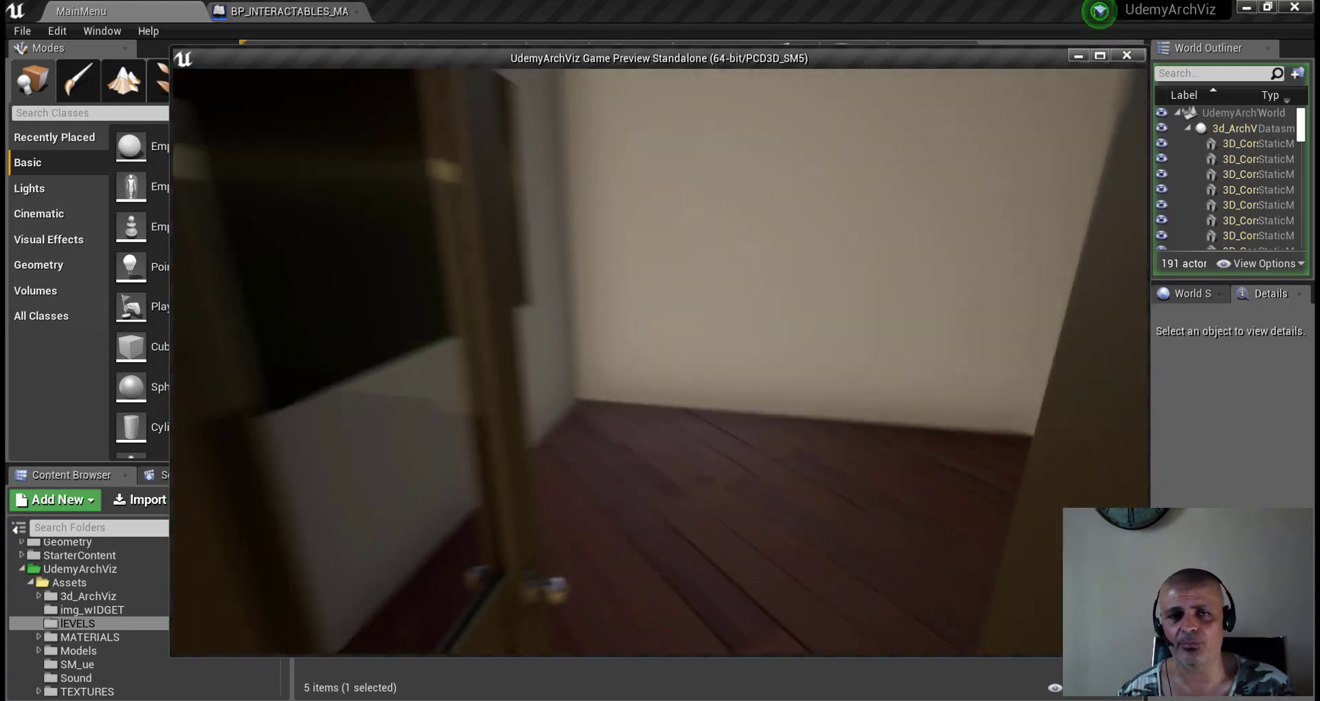
{"action": "key", "text": "w"}
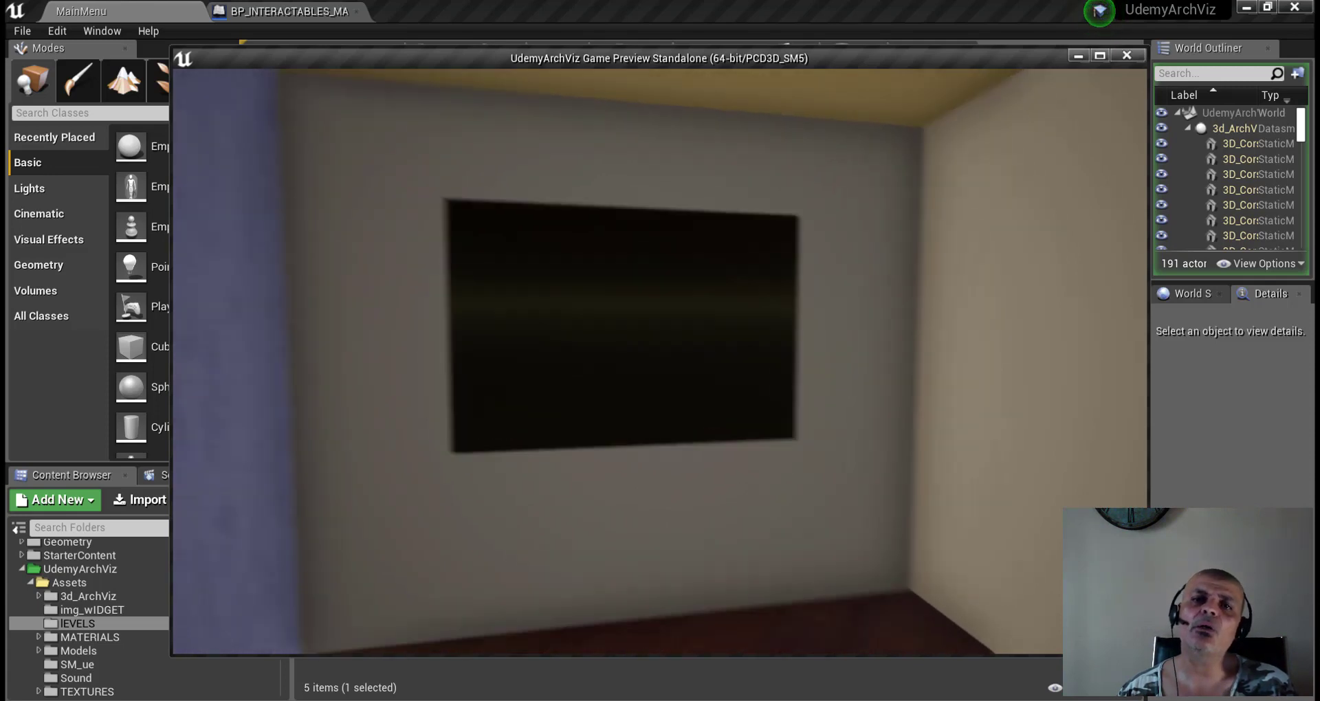
{"action": "key", "text": "e"}
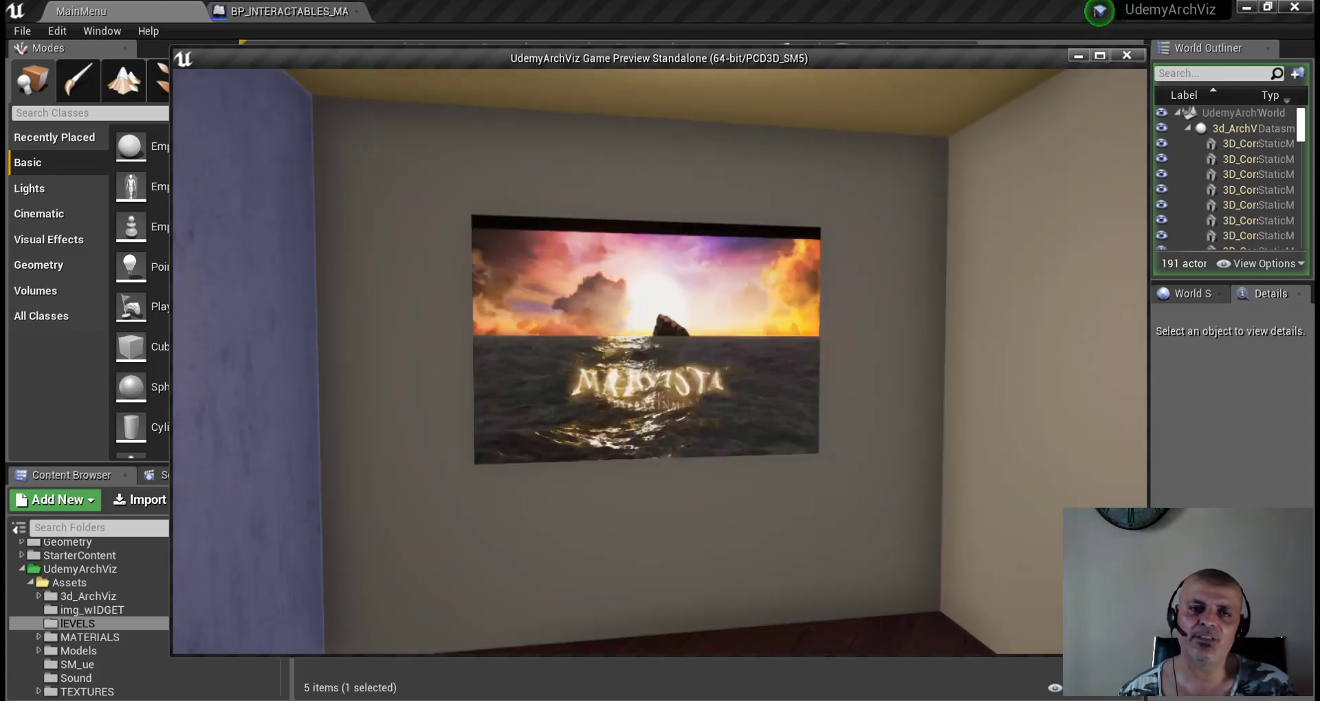
{"action": "key", "text": "s"}
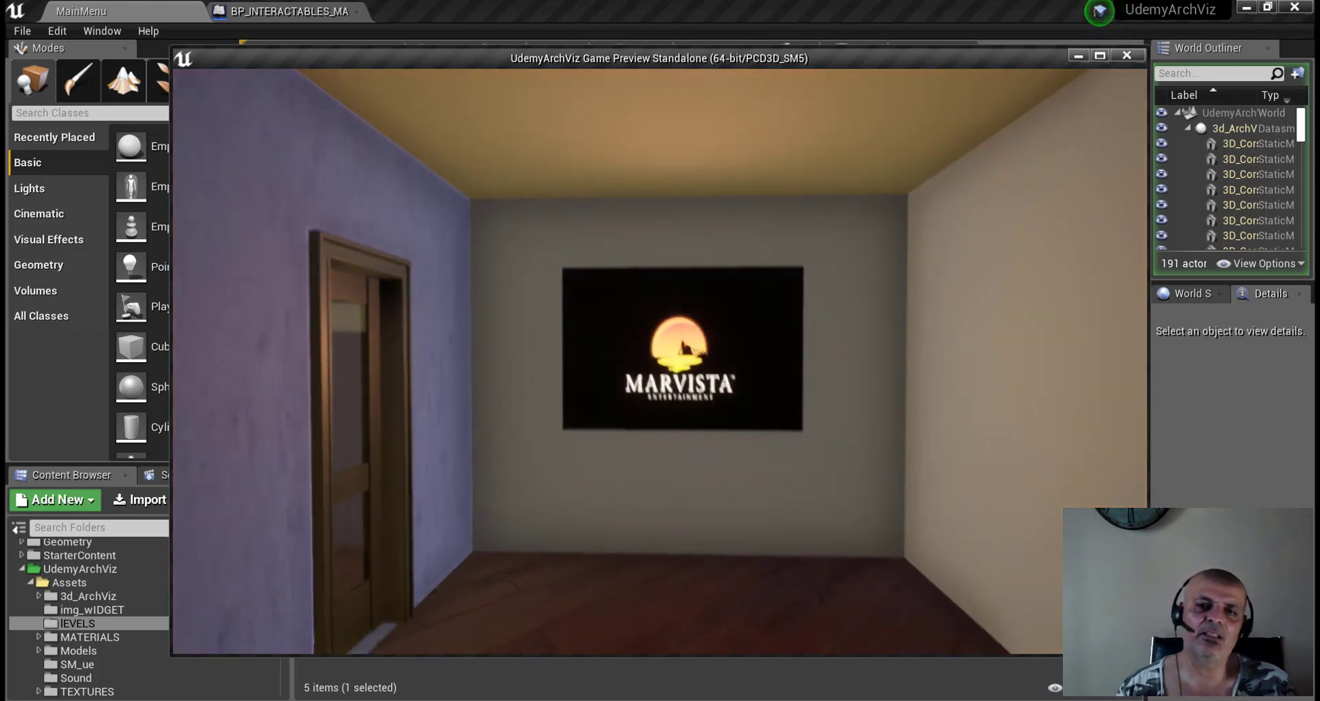
{"action": "key", "text": "w"}
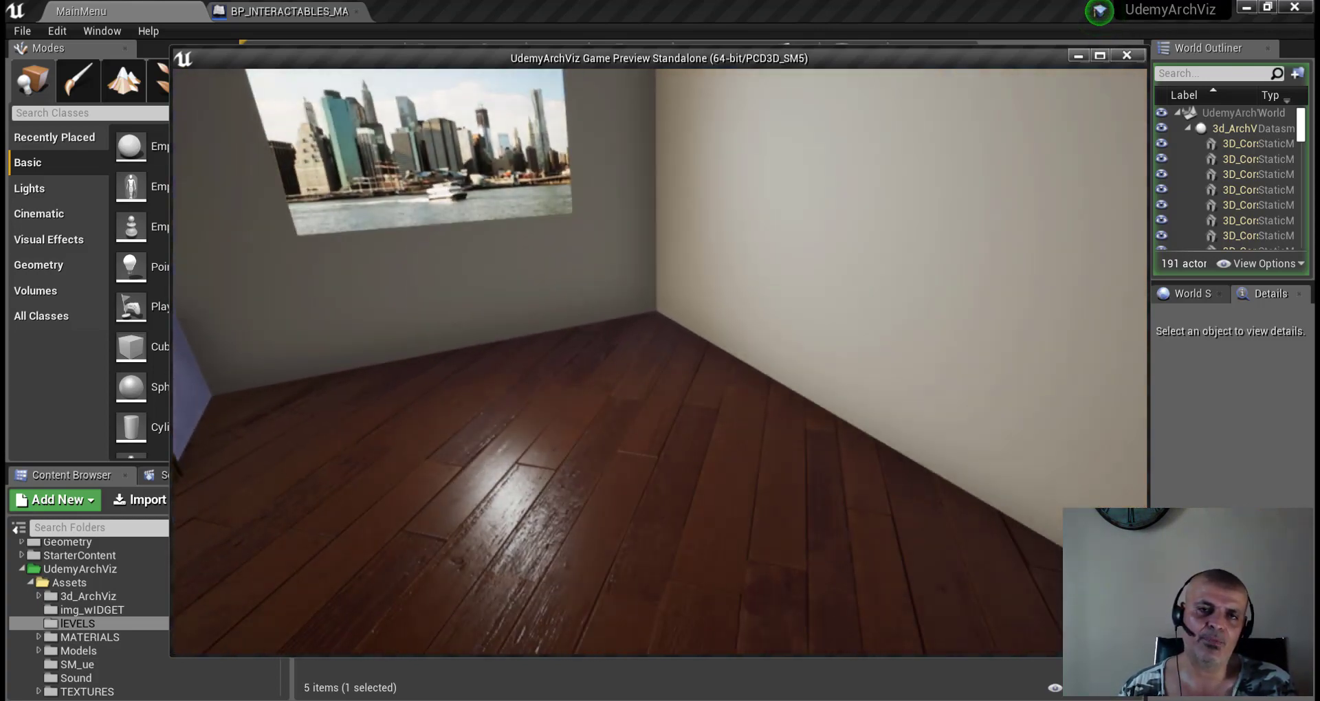
{"action": "key", "text": "s"}
{"action": "key", "text": "s"}
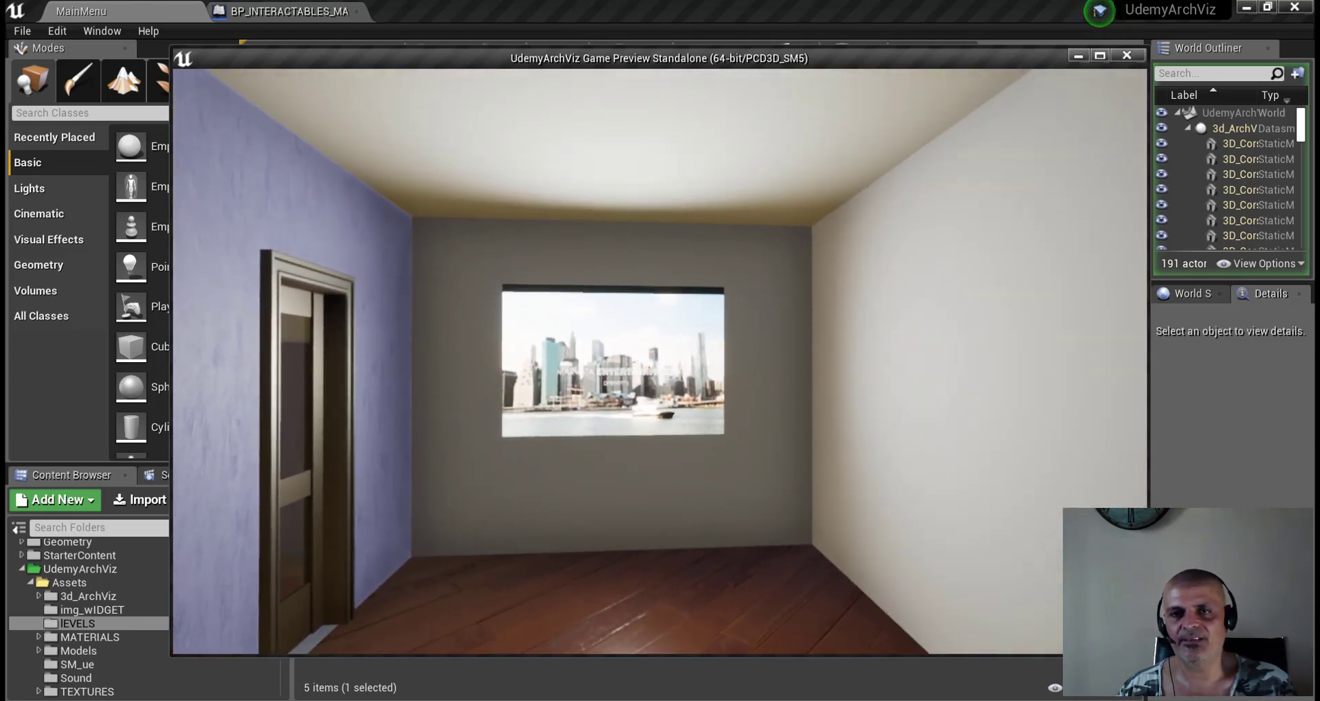
{"action": "key", "text": "w"}
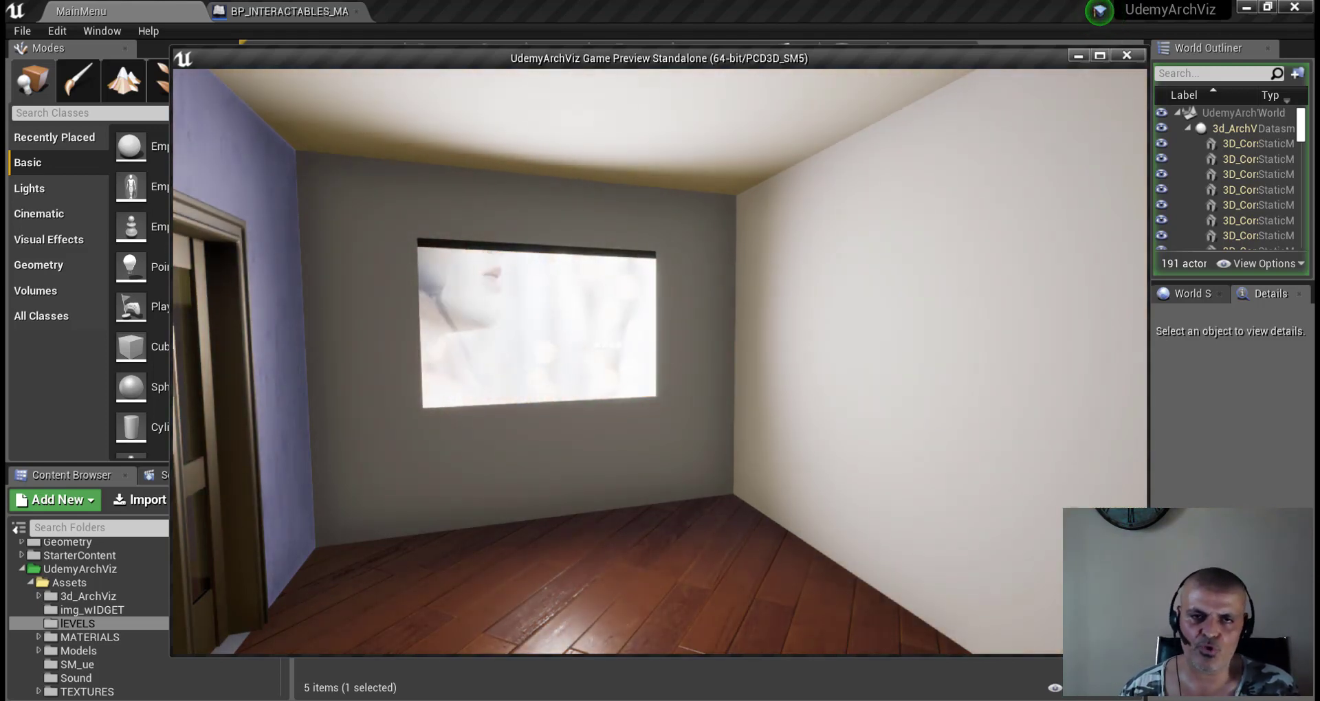
Head through the doorway toward the living room, then briefly return to the media room.
{"action": "mouse_move", "coordinate": [659, 361]}
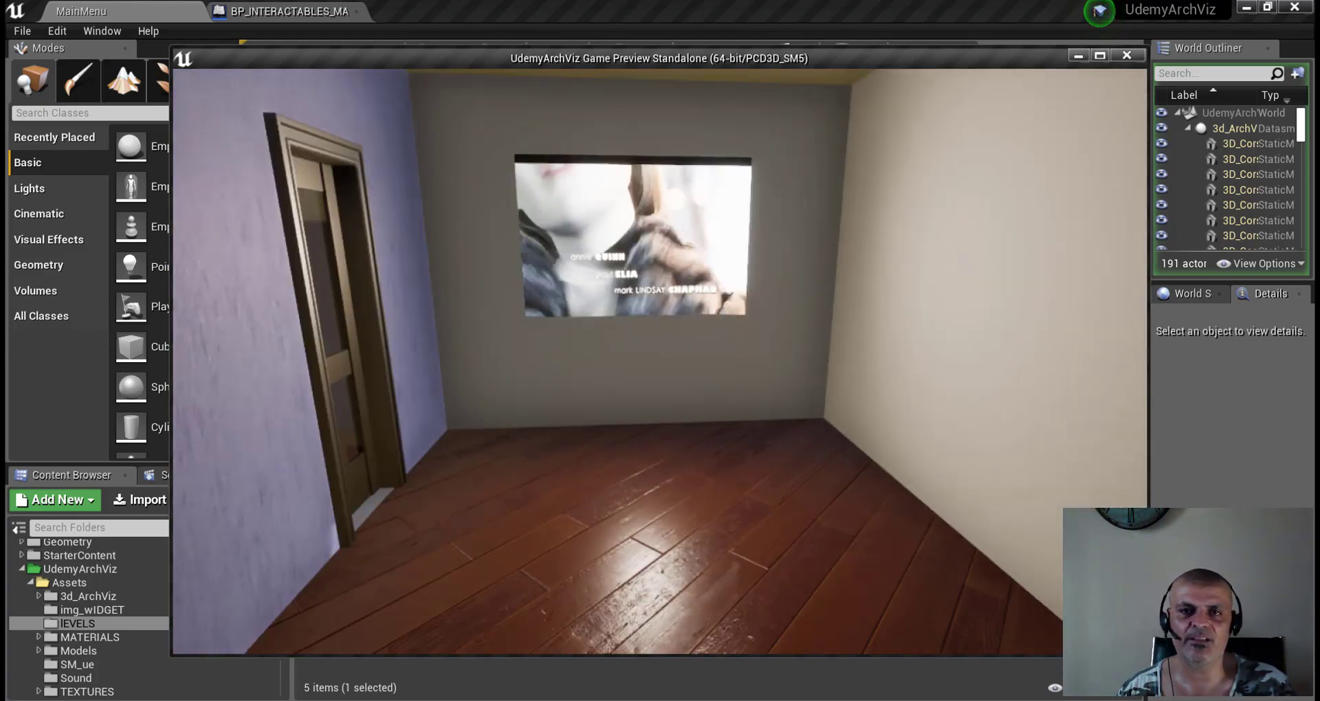
{"action": "key", "text": "w"}
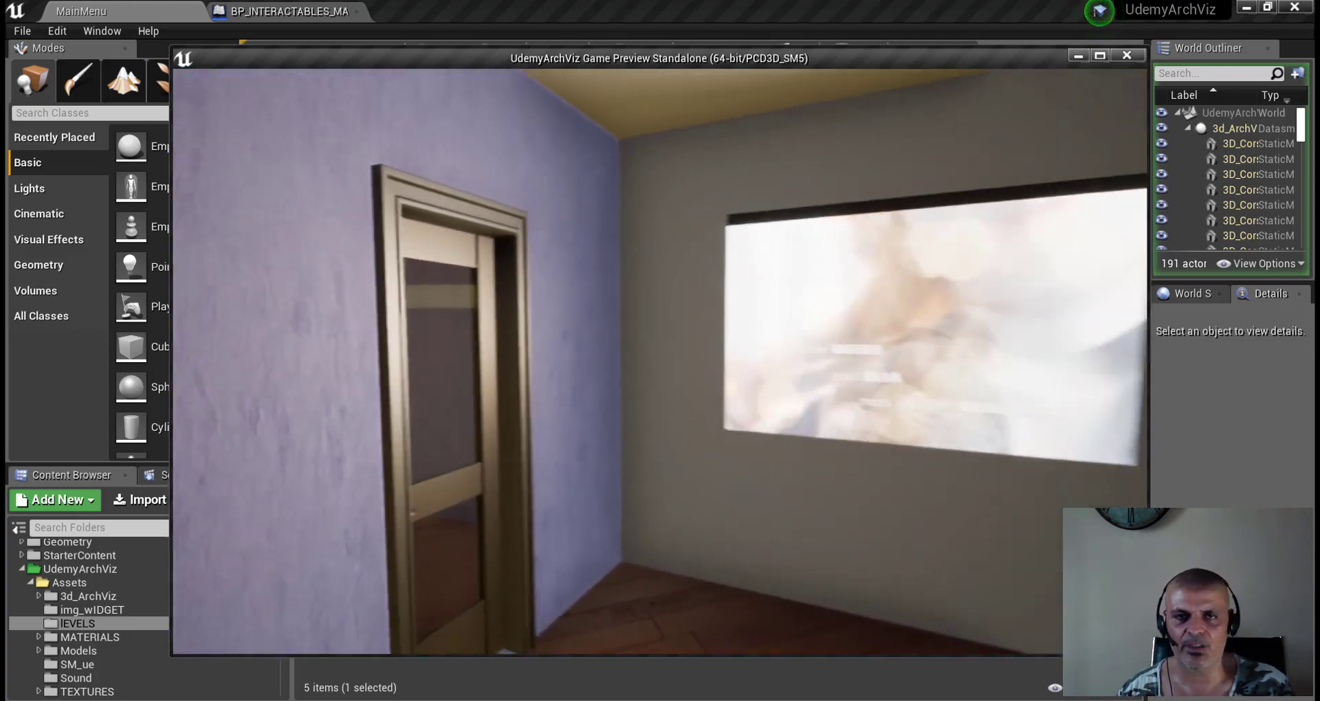
{"action": "key", "text": "w"}
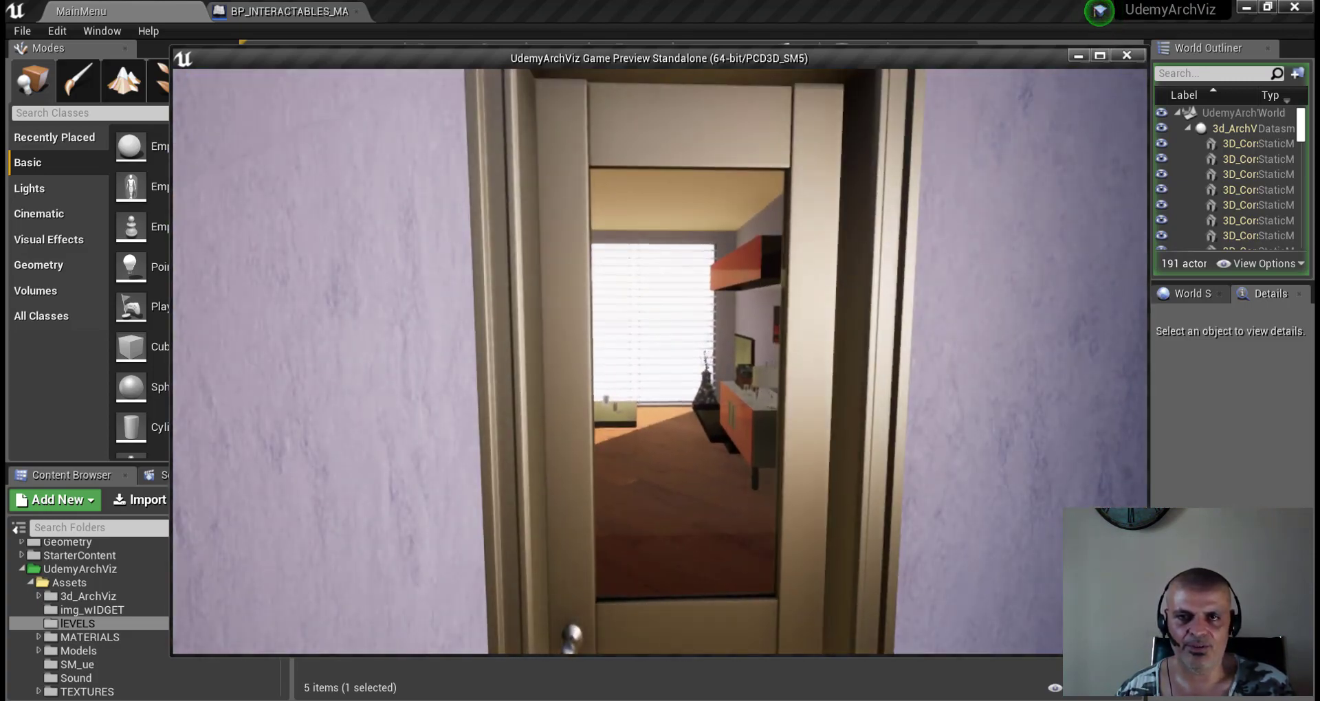
{"action": "key", "text": "w"}
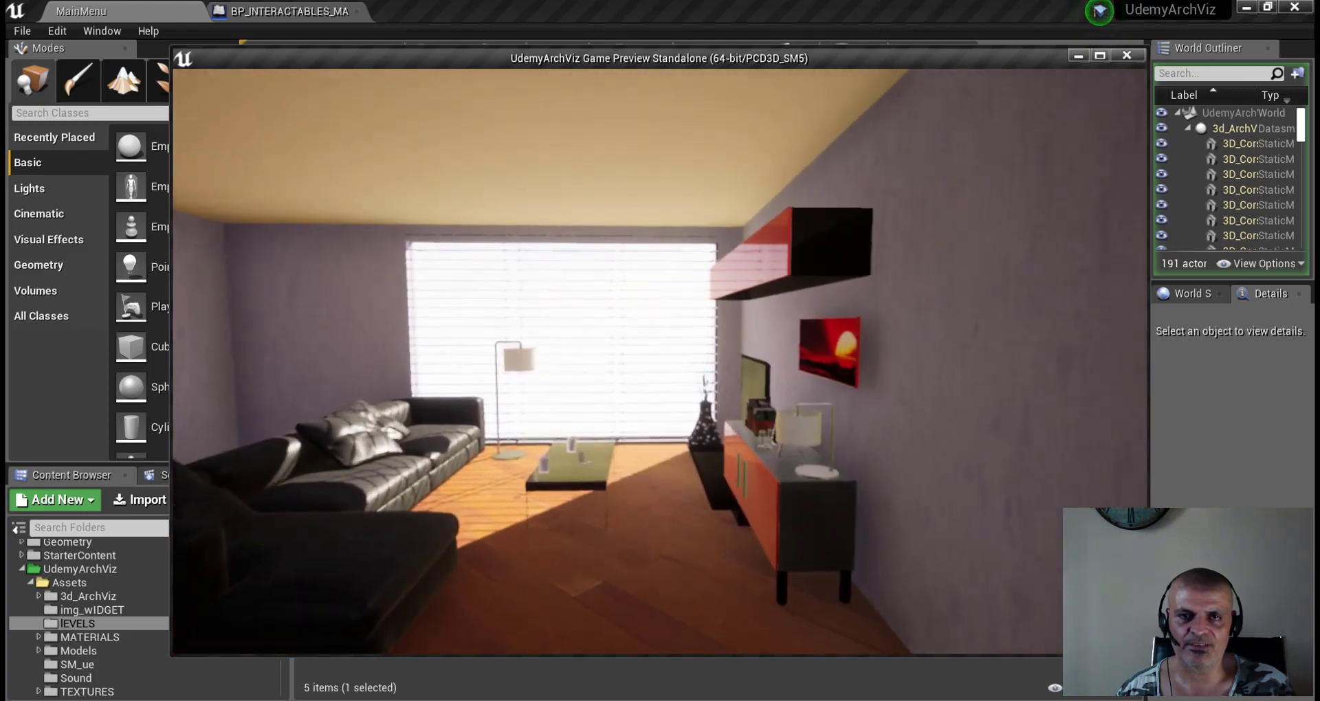
{"action": "key", "text": "w"}
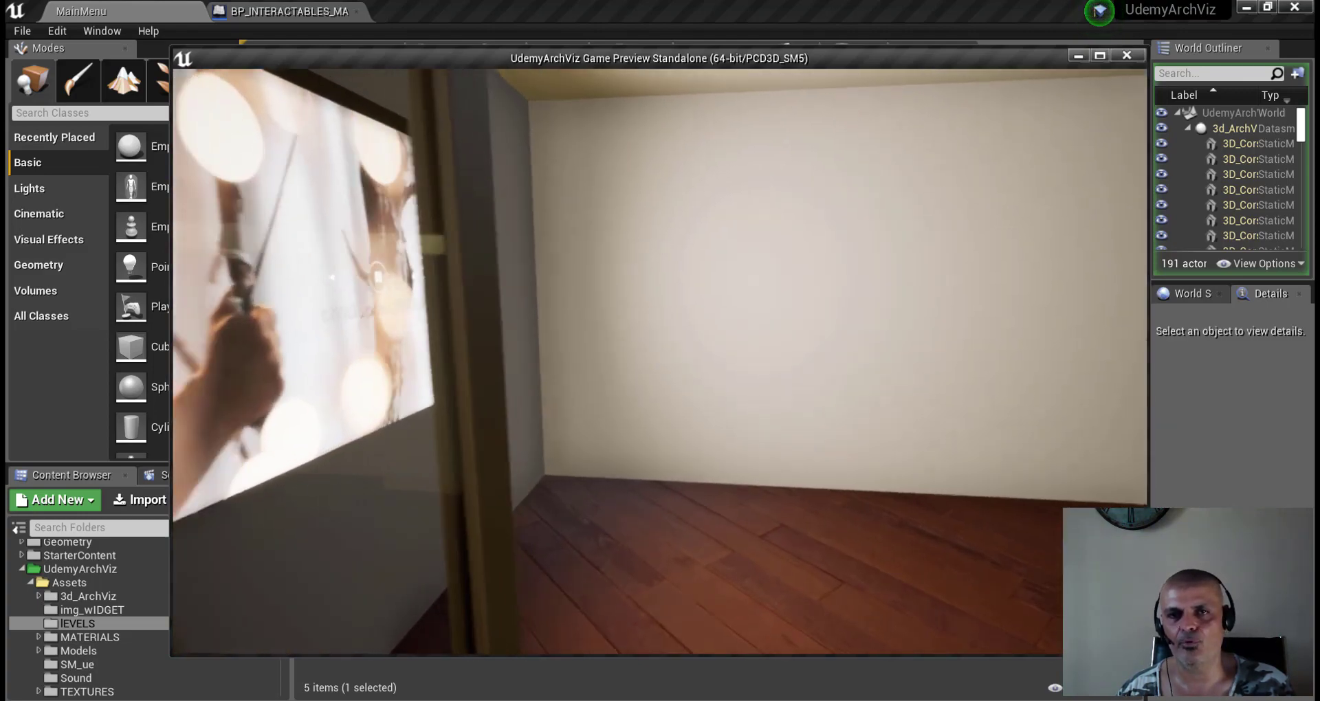
Walk back into the living room facing the cabinet and close the standalone preview.
{"action": "key", "text": "s"}
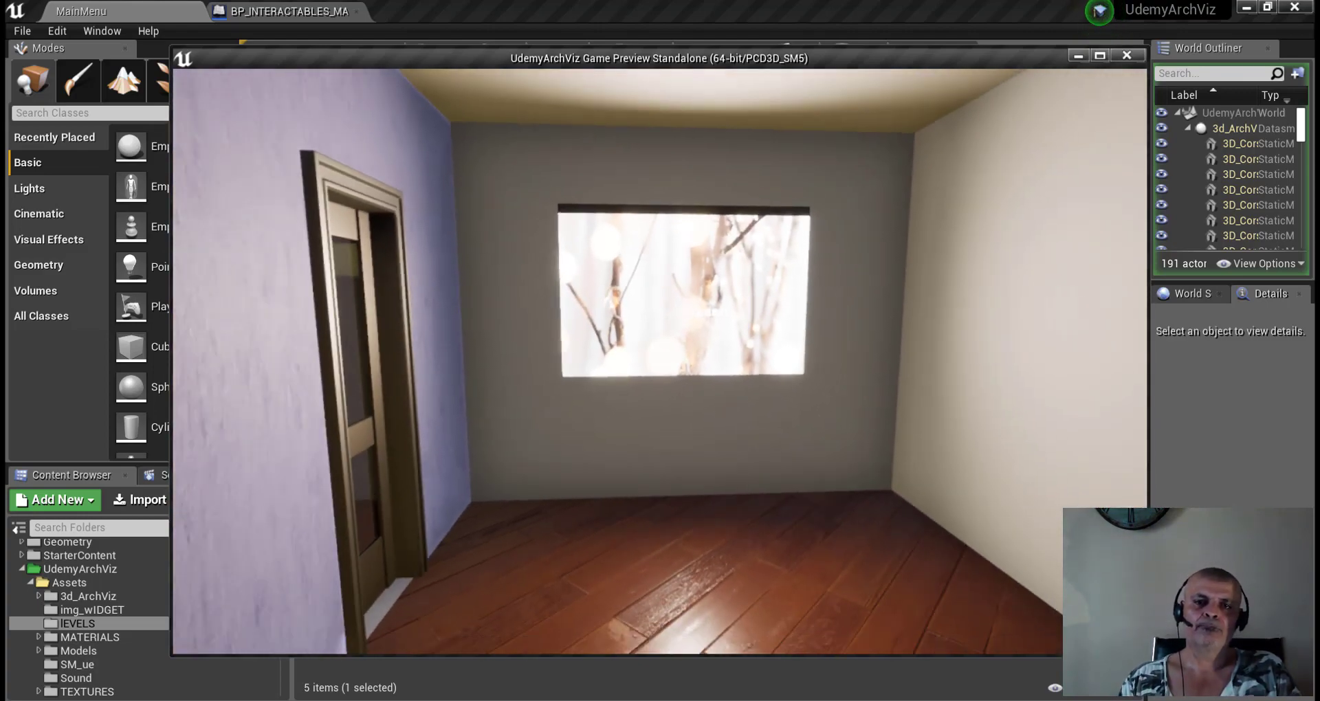
{"action": "key", "text": "s"}
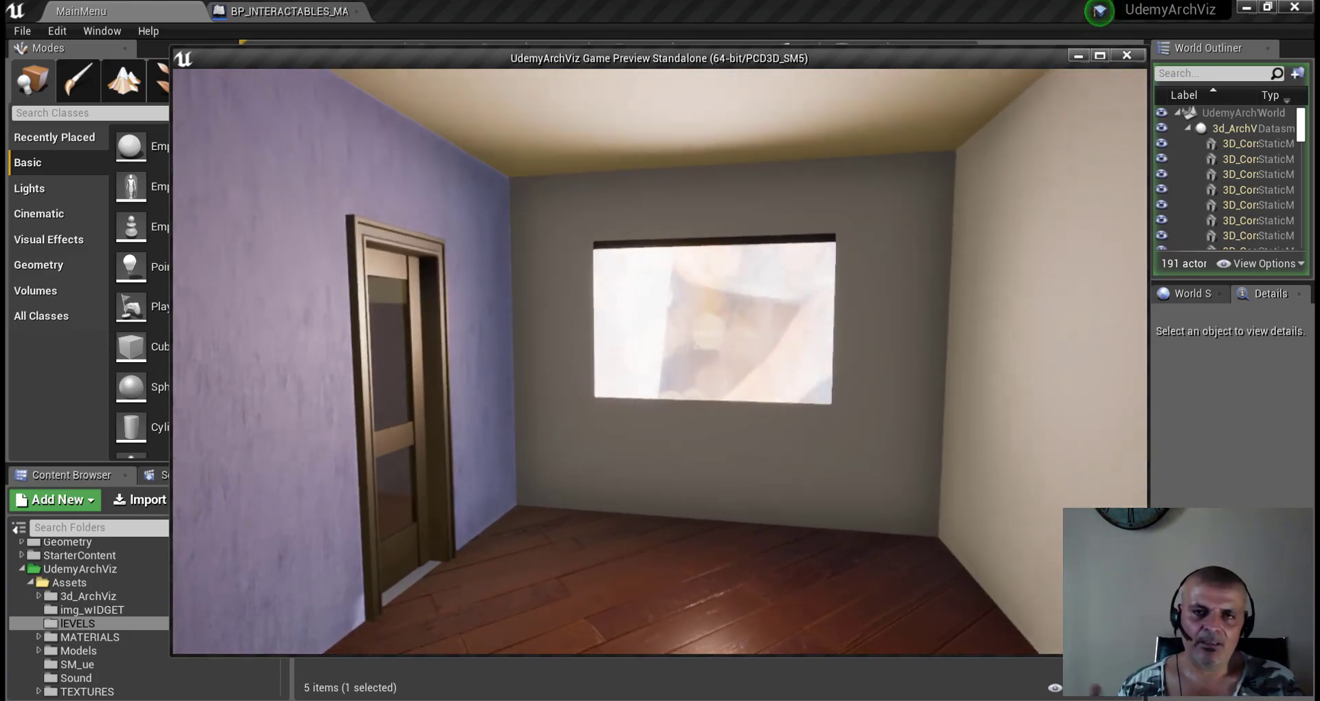
{"action": "key", "text": "w"}
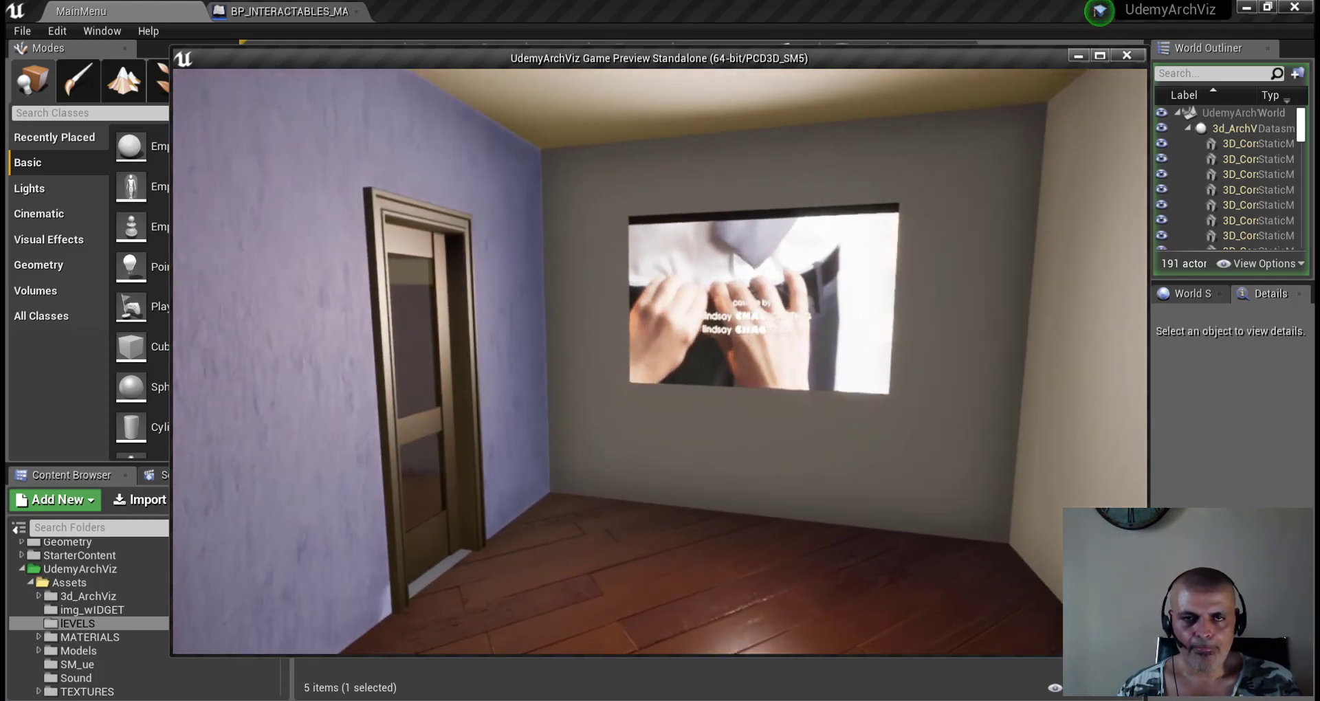
{"action": "key", "text": "w"}
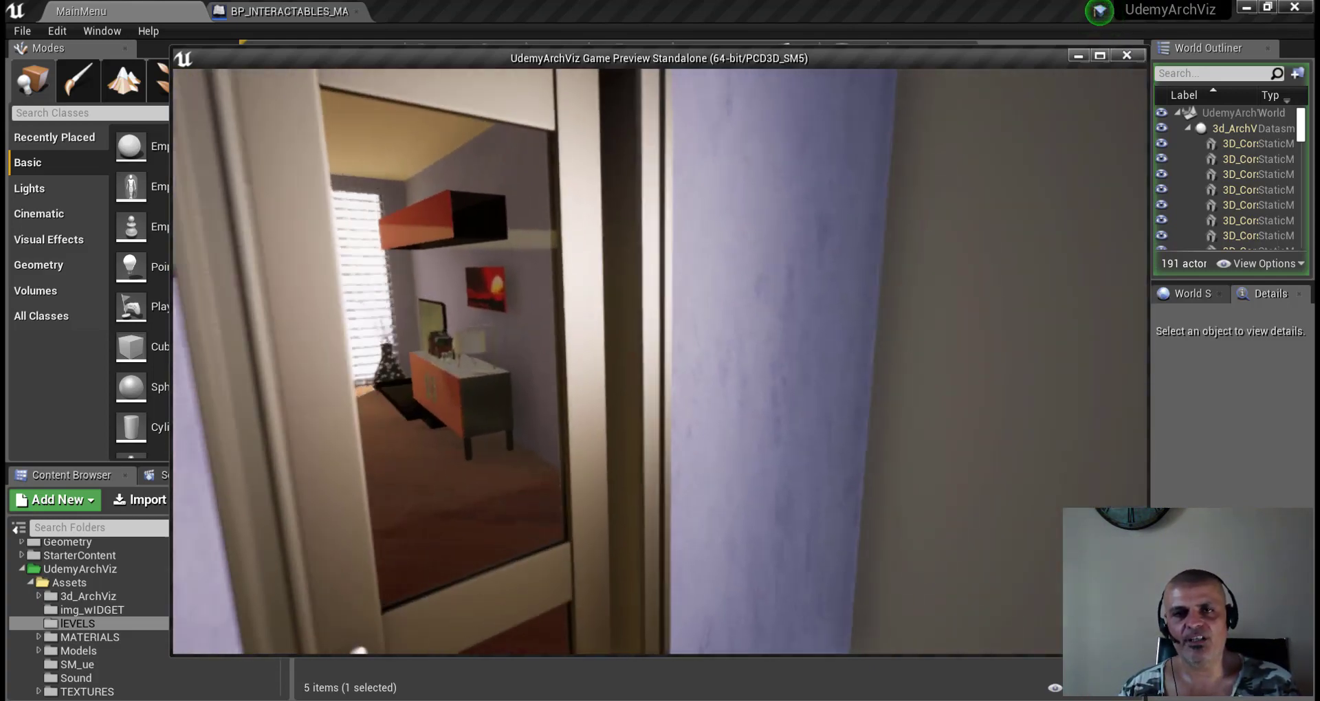
{"action": "key", "text": "w"}
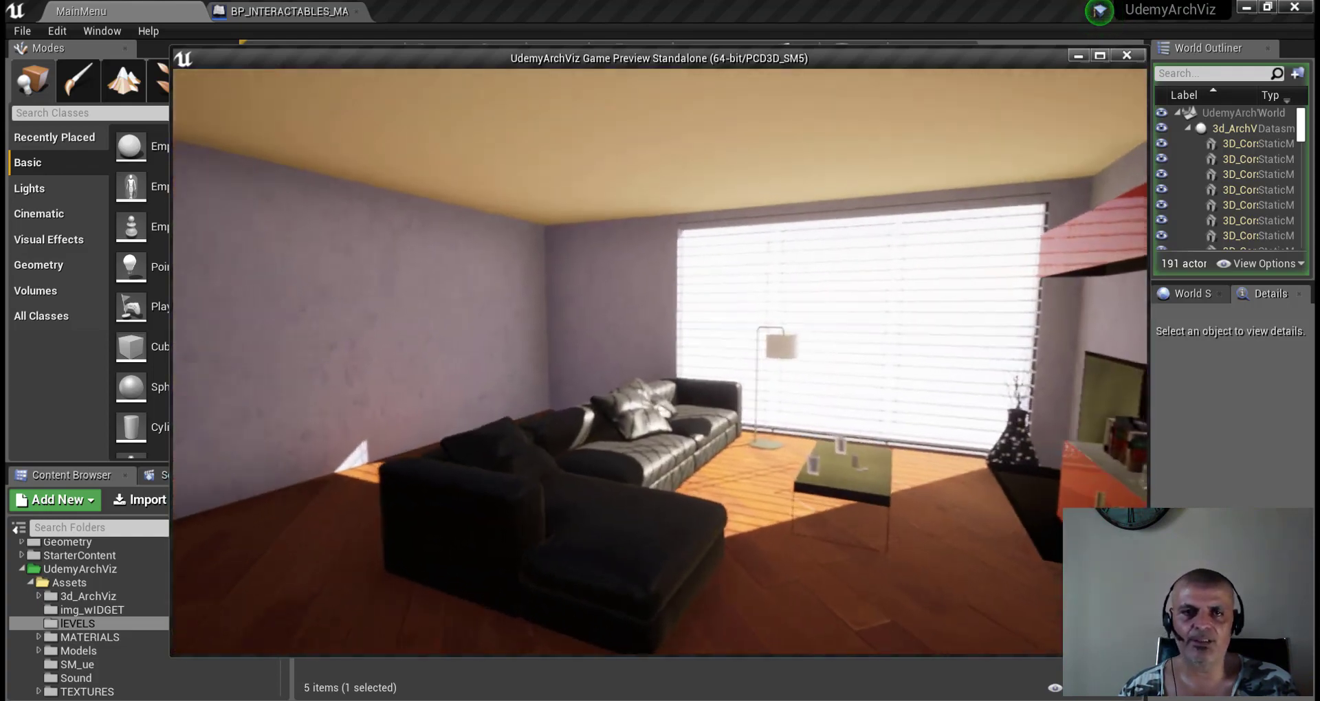
{"action": "key", "text": "Escape"}
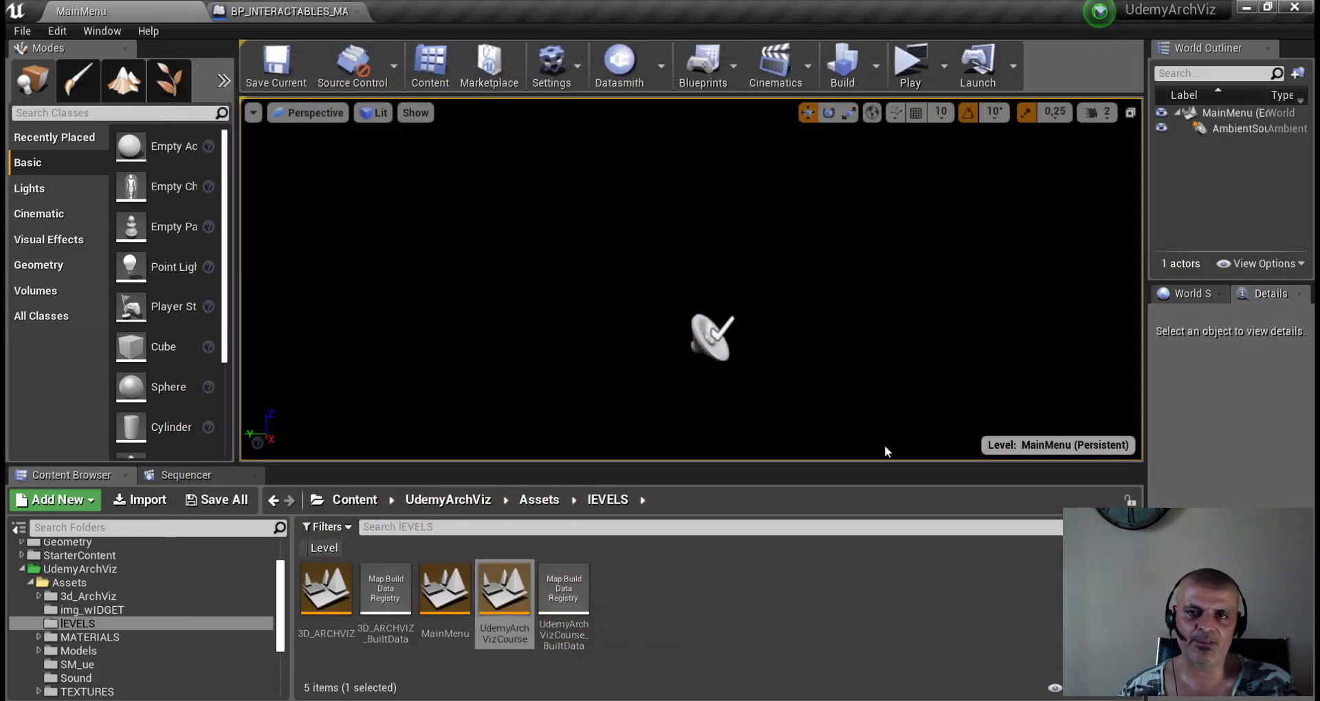